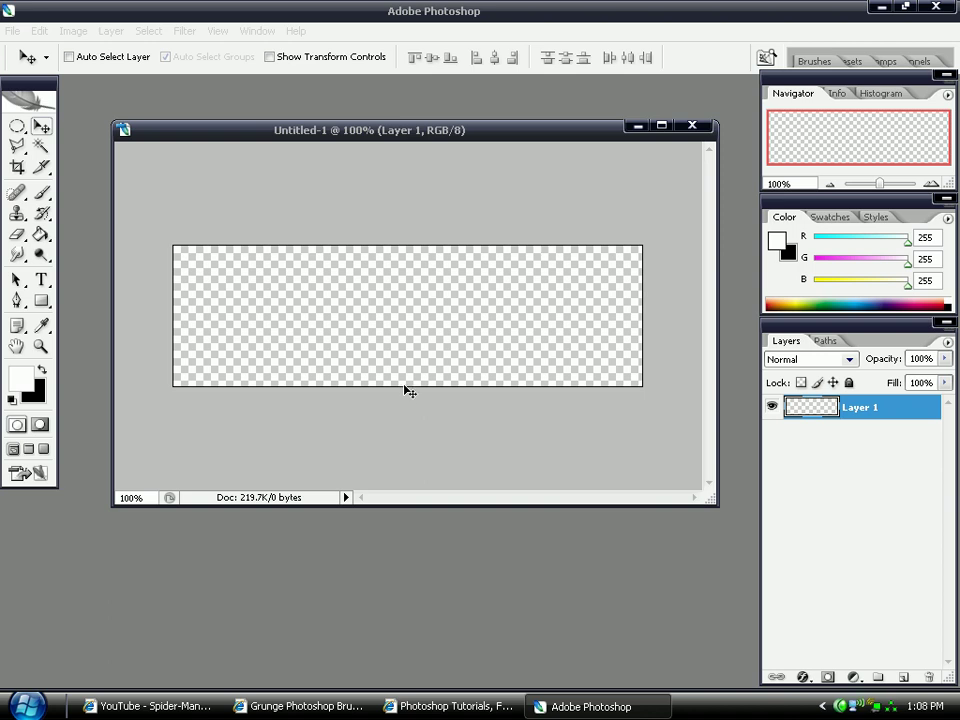
Bring the brush site forward and go back from the grunge brushes to the GetBrushes home page
click(313, 706)
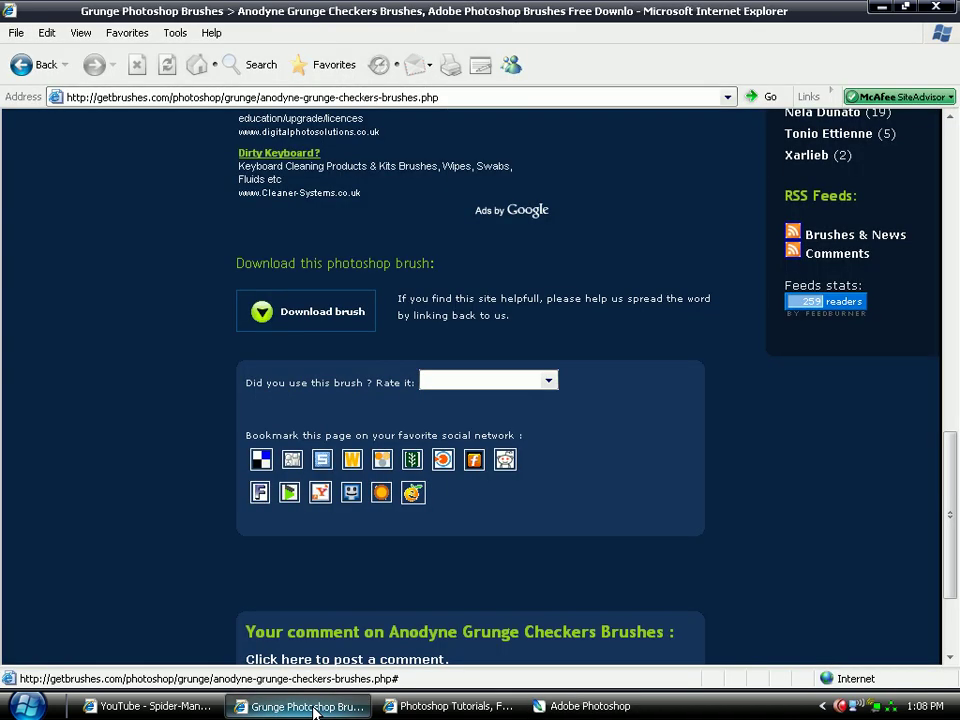
key(BackSpace)
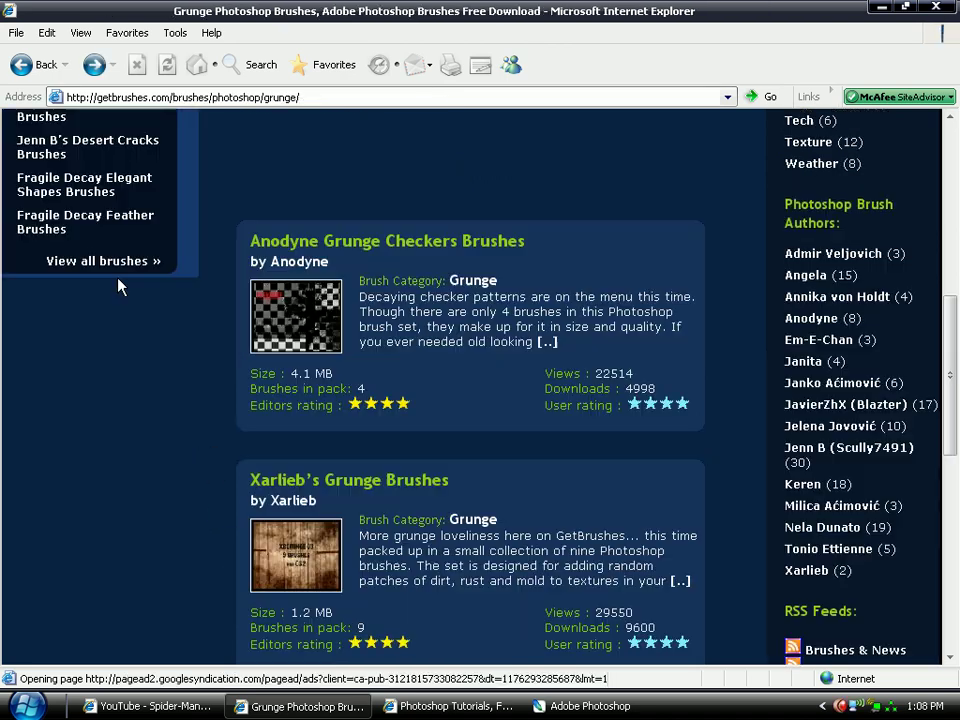
scroll(126, 337, up, 4)
key(BackSpace)
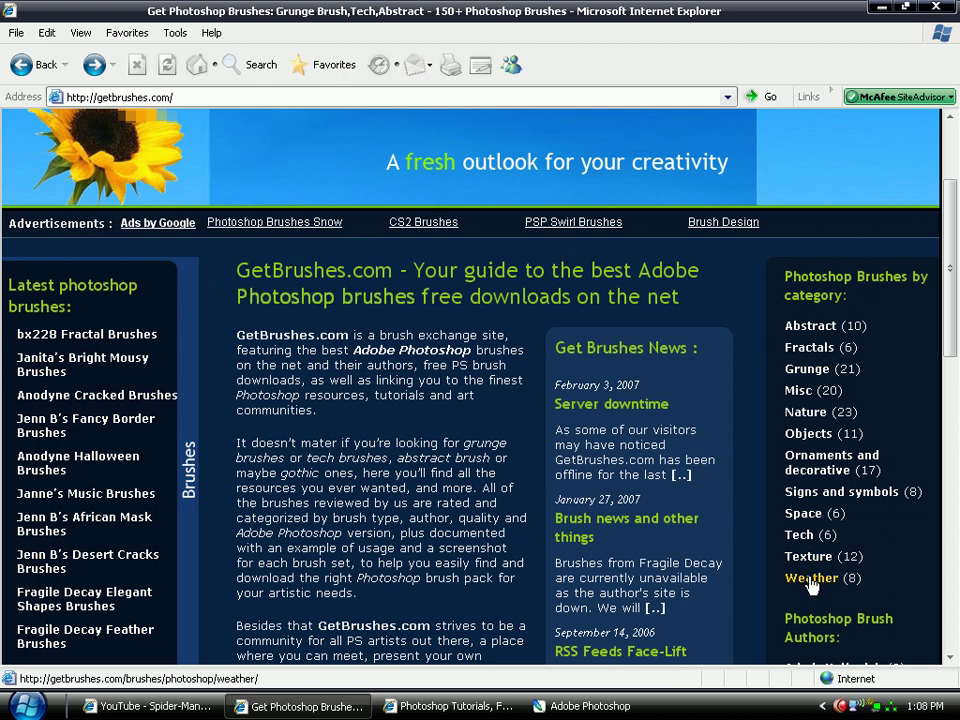
Open the Abstract Photoshop Brushes category and browse its list to find JavierZhX Abstract8 Brush Set
click(812, 329)
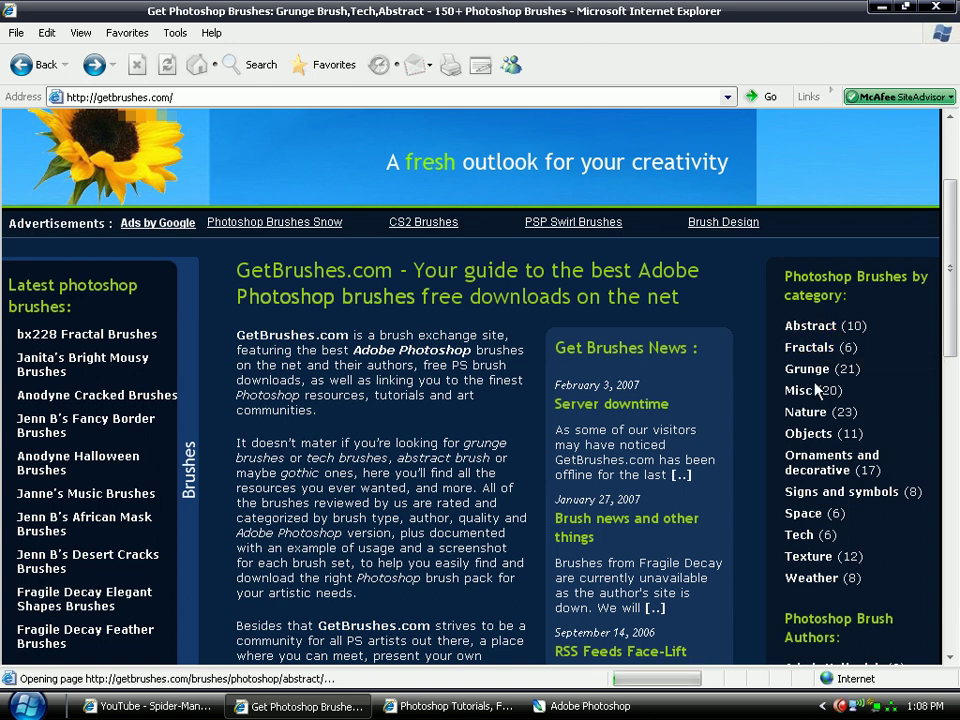
scroll(338, 387, down, 5)
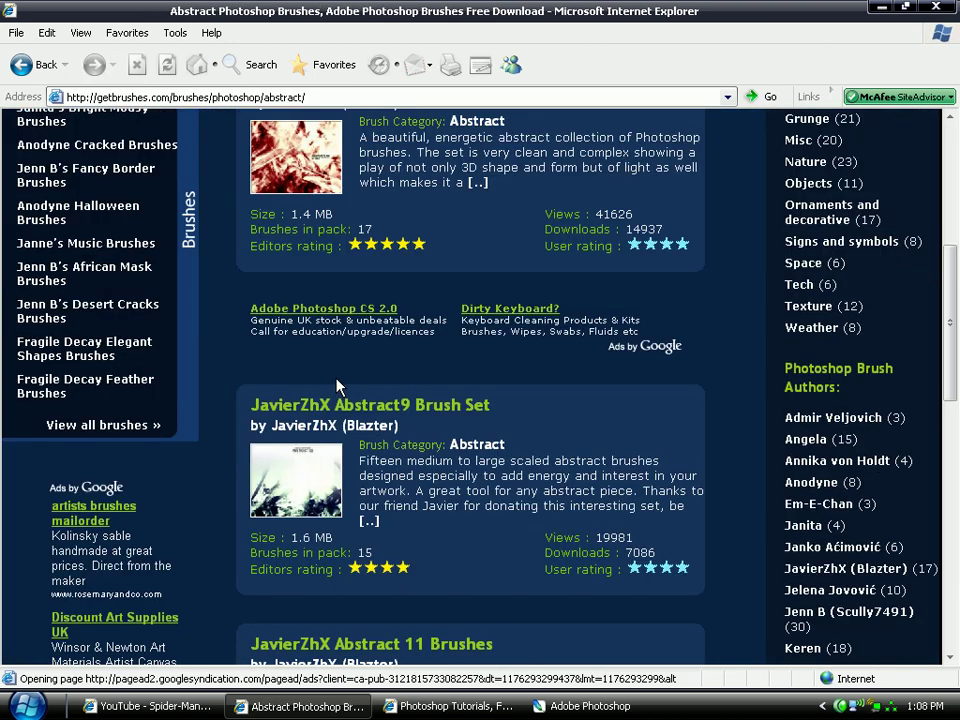
scroll(338, 387, down, 2)
scroll(338, 387, up, 5)
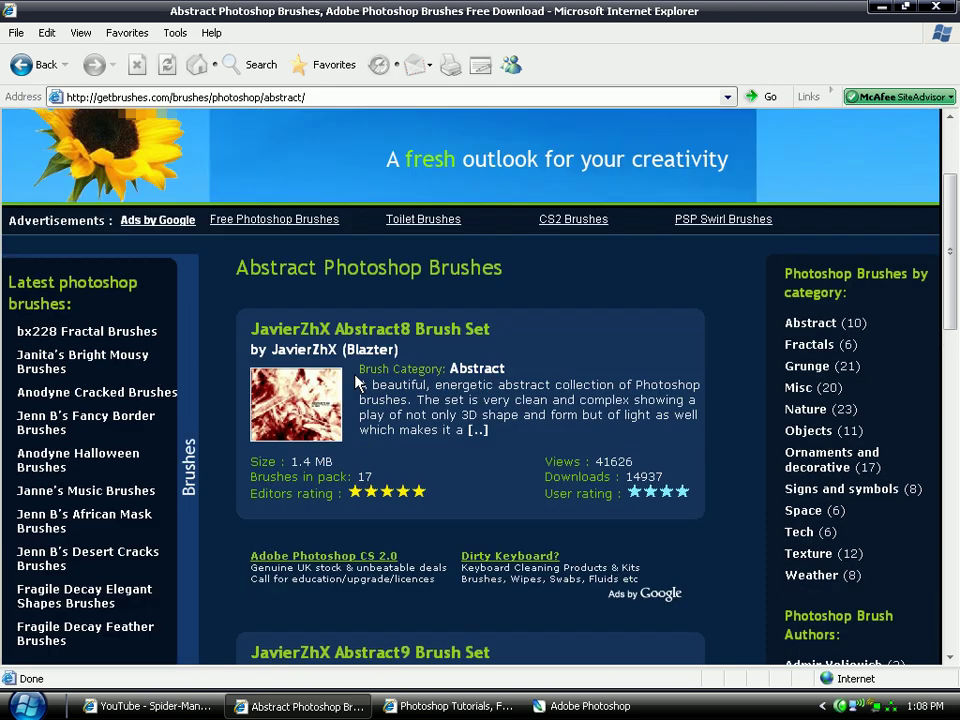
scroll(357, 381, down, 9)
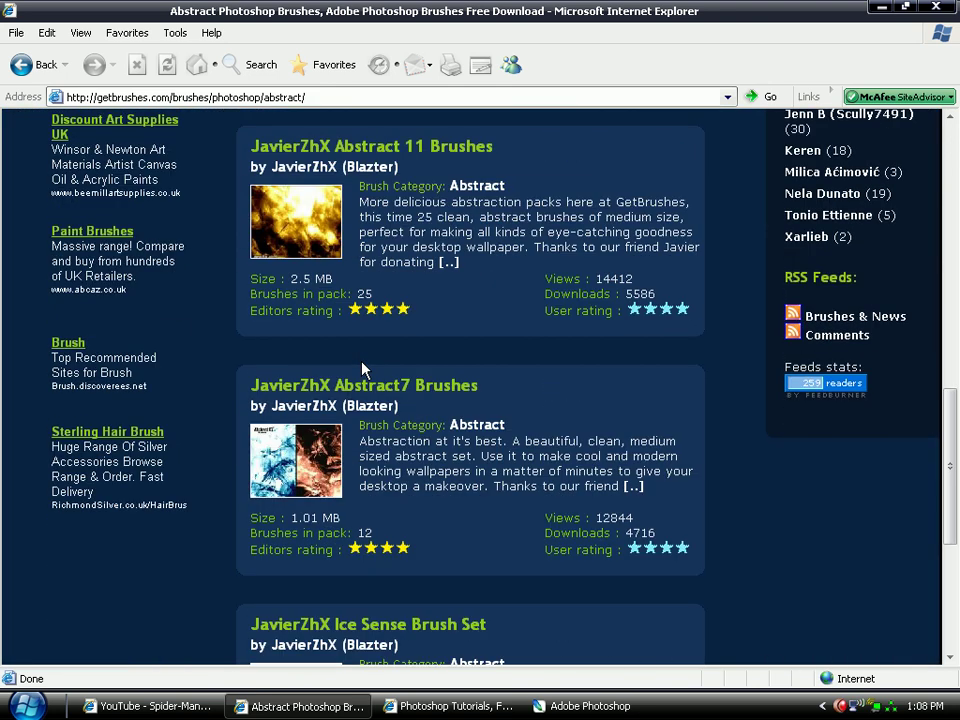
scroll(361, 362, down, 4)
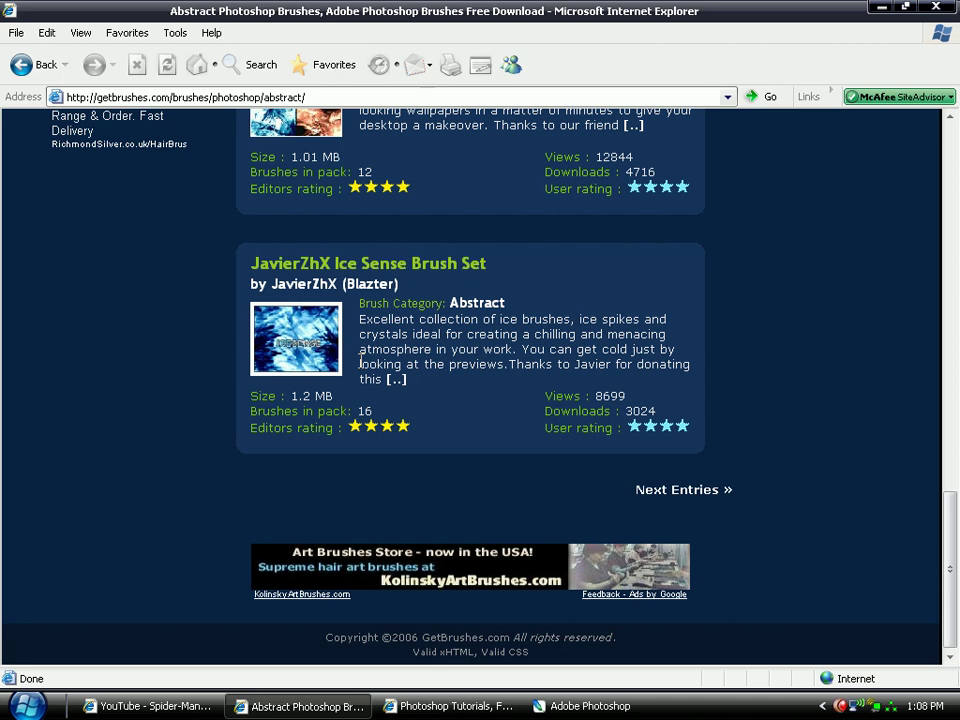
scroll(362, 362, up, 5)
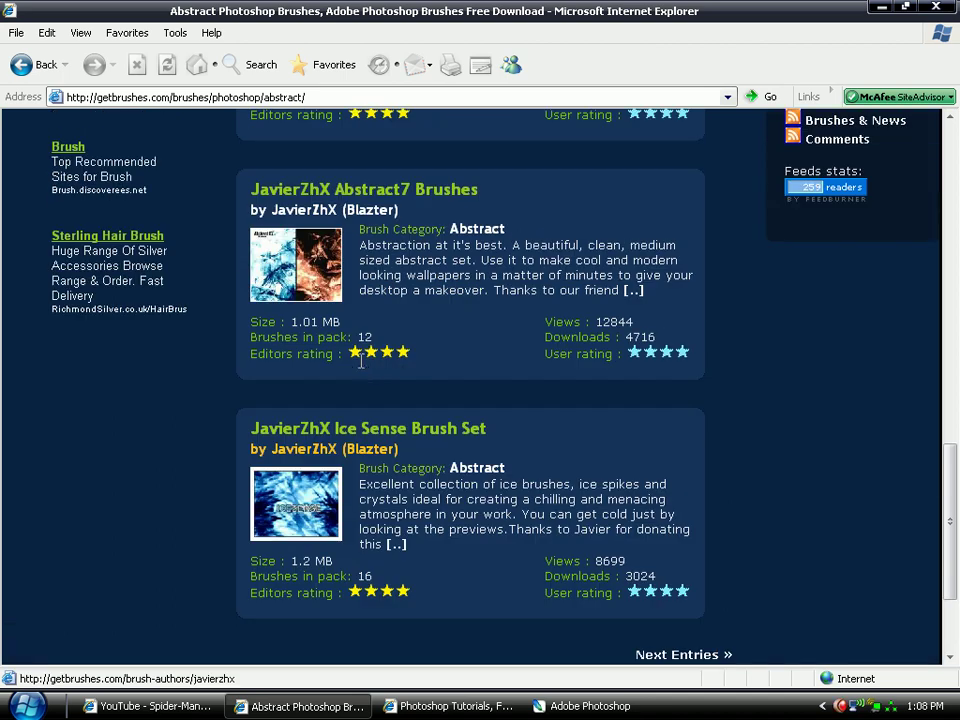
scroll(362, 370, up, 3)
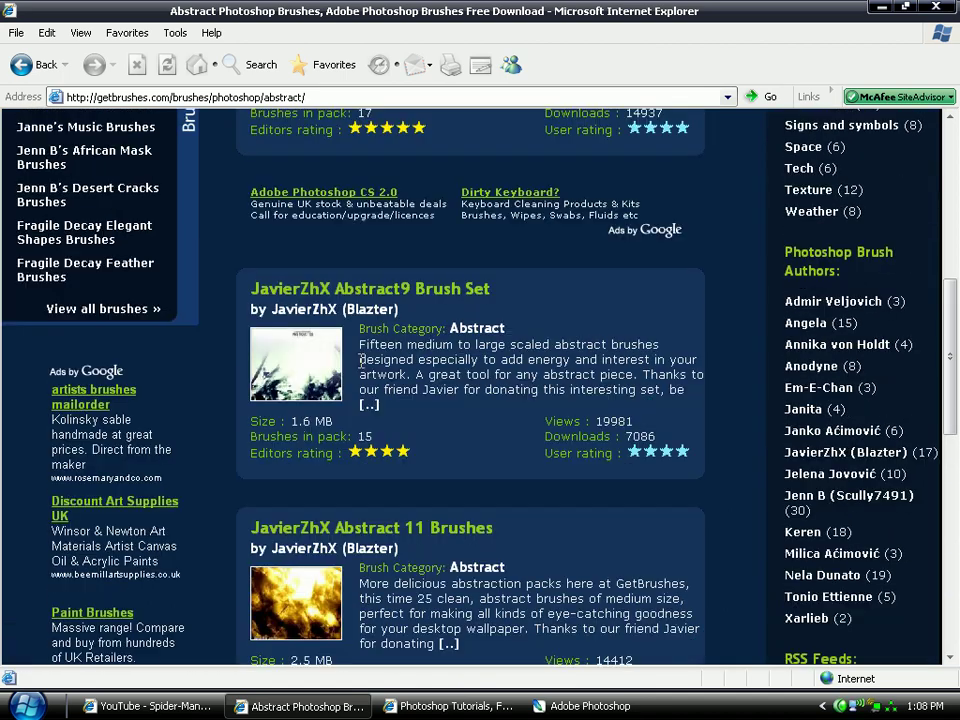
scroll(564, 272, up, 2)
scroll(754, 371, up, 1)
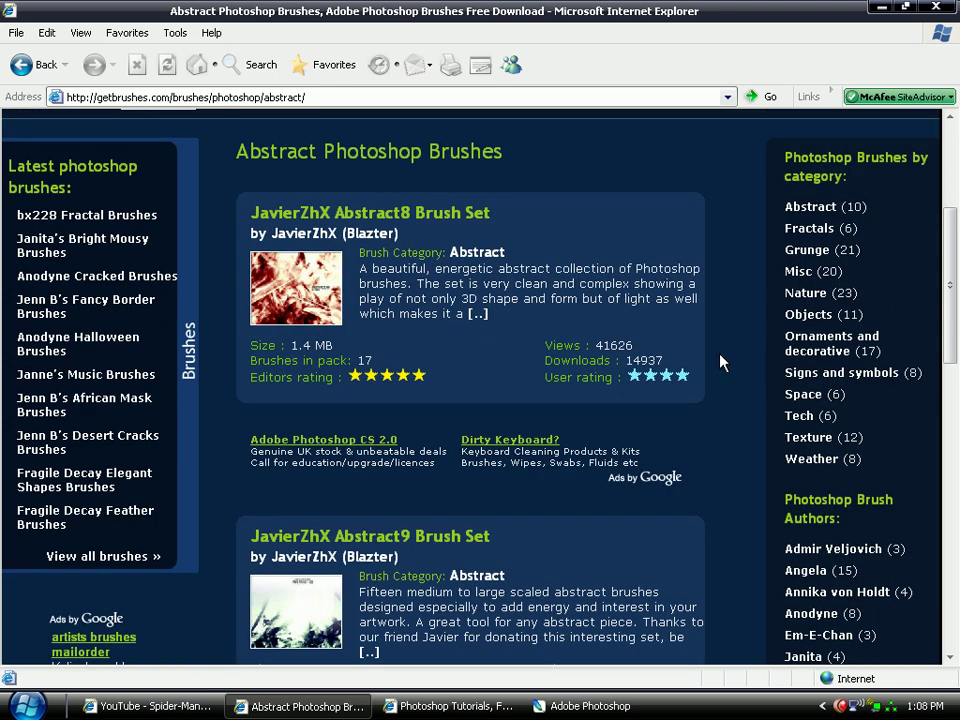
scroll(514, 364, down, 1)
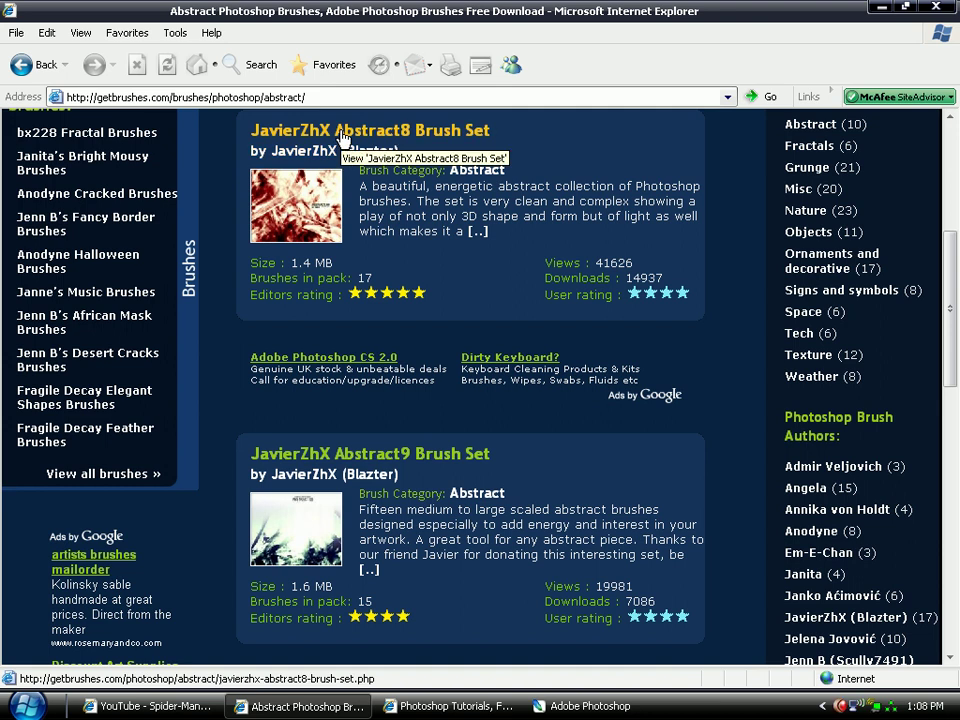
scroll(342, 137, up, 2)
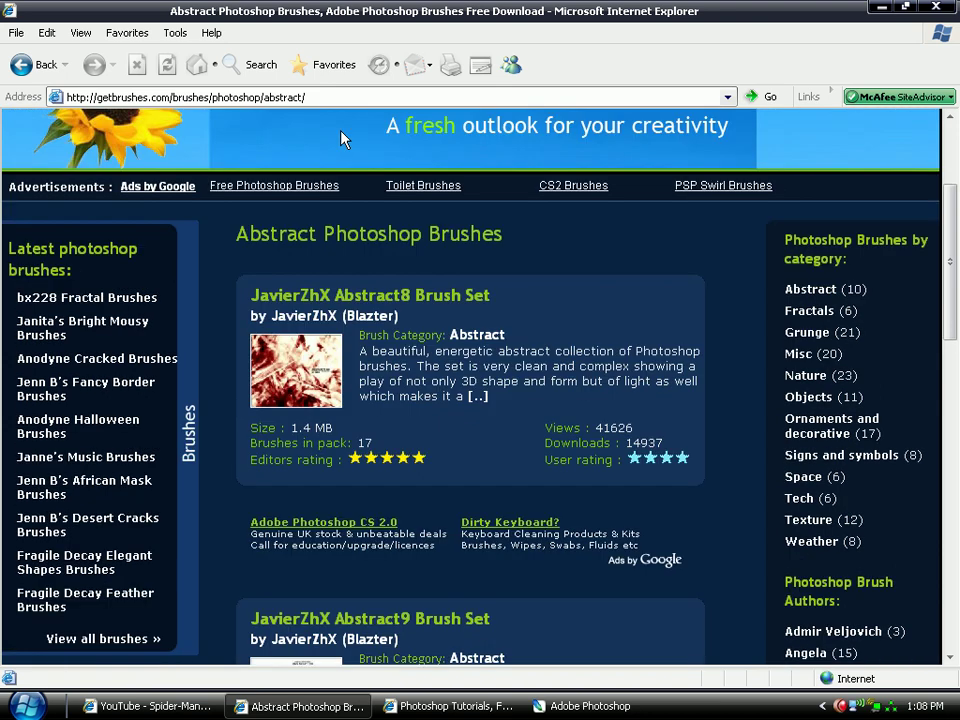
Open the JavierZhX Abstract8 Brush Set page and scroll through its details
click(336, 291)
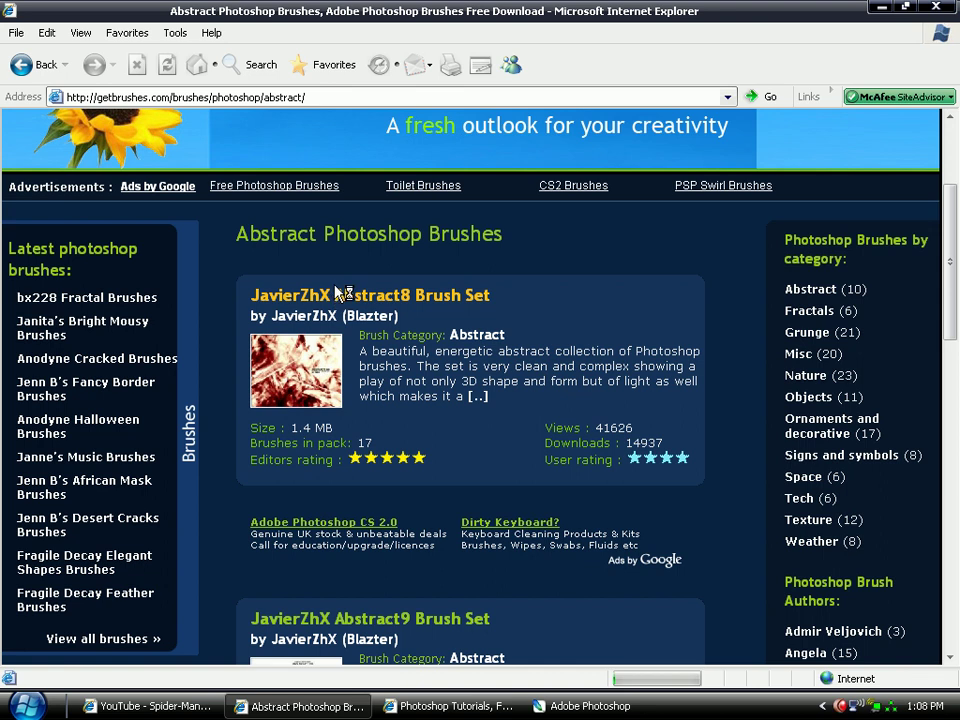
scroll(340, 515, down, 5)
scroll(336, 505, up, 3)
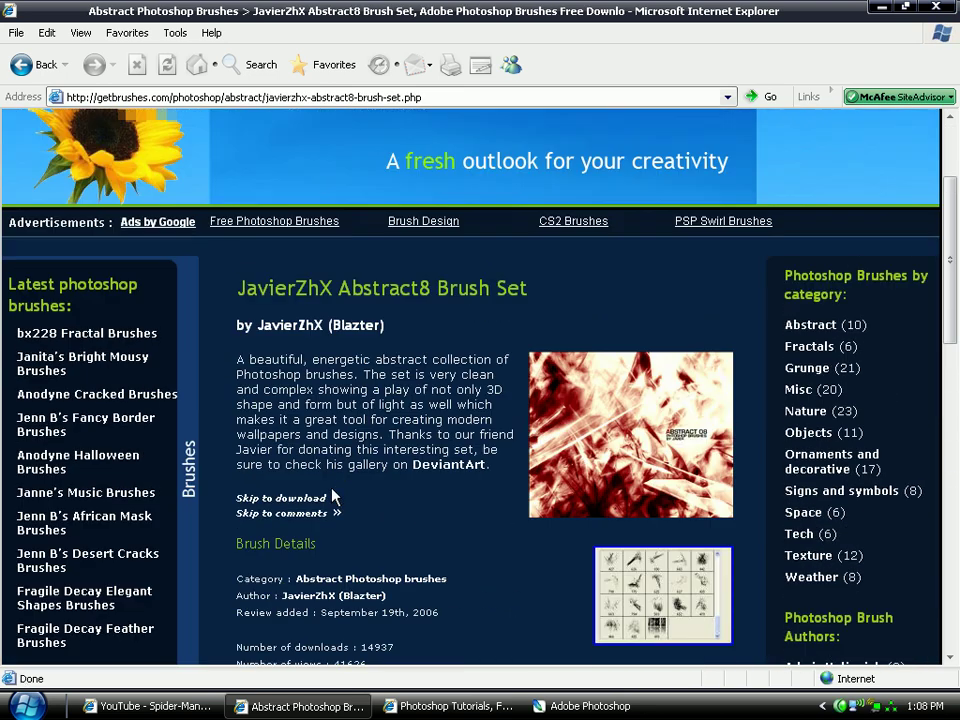
scroll(333, 497, down, 1)
scroll(334, 496, down, 1)
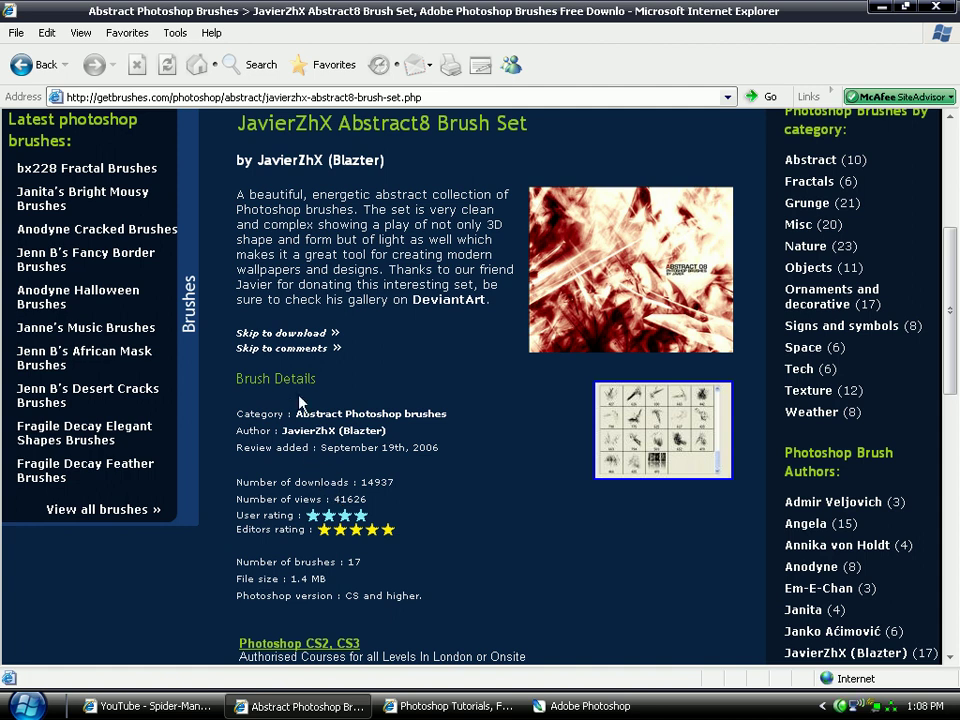
scroll(297, 377, down, 1)
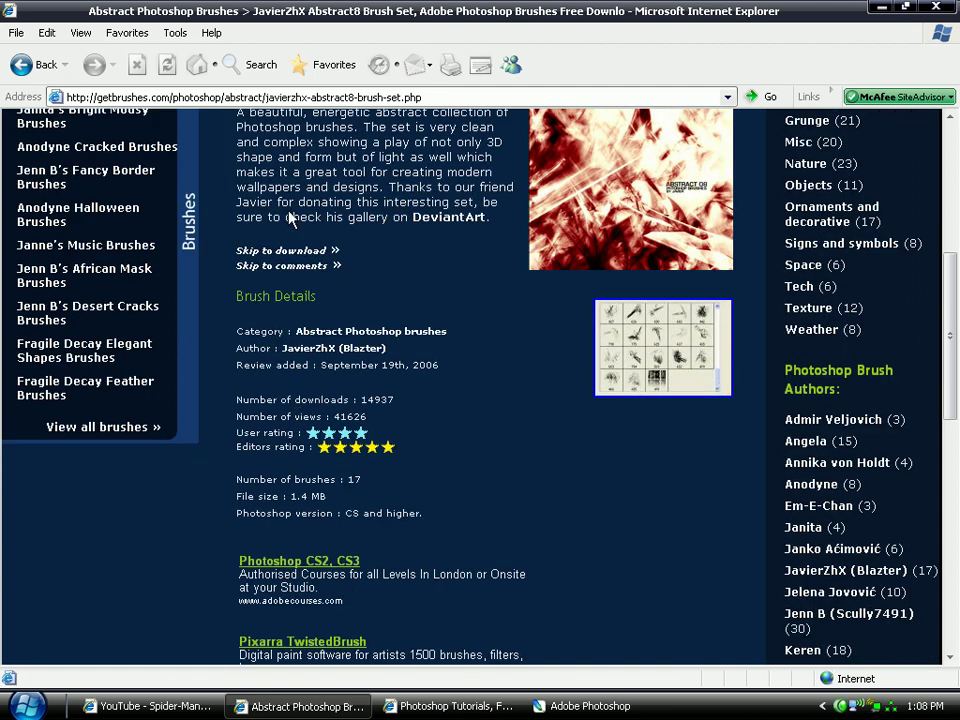
scroll(668, 354, down, 1)
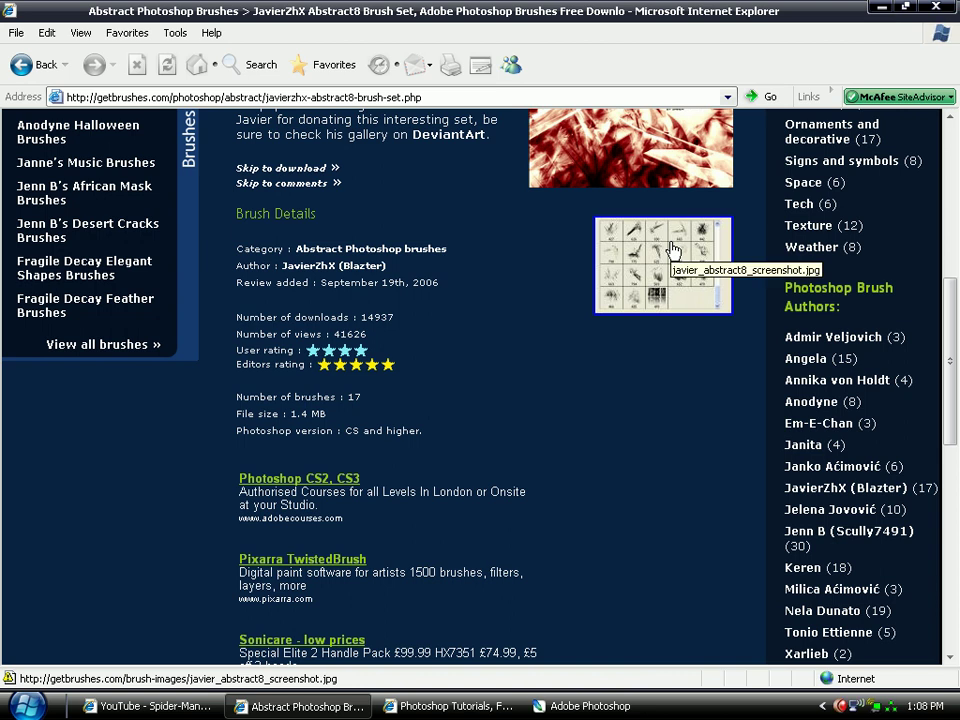
View the full-size preview of the 17 brush shapes, then return to the set's download section
click(672, 248)
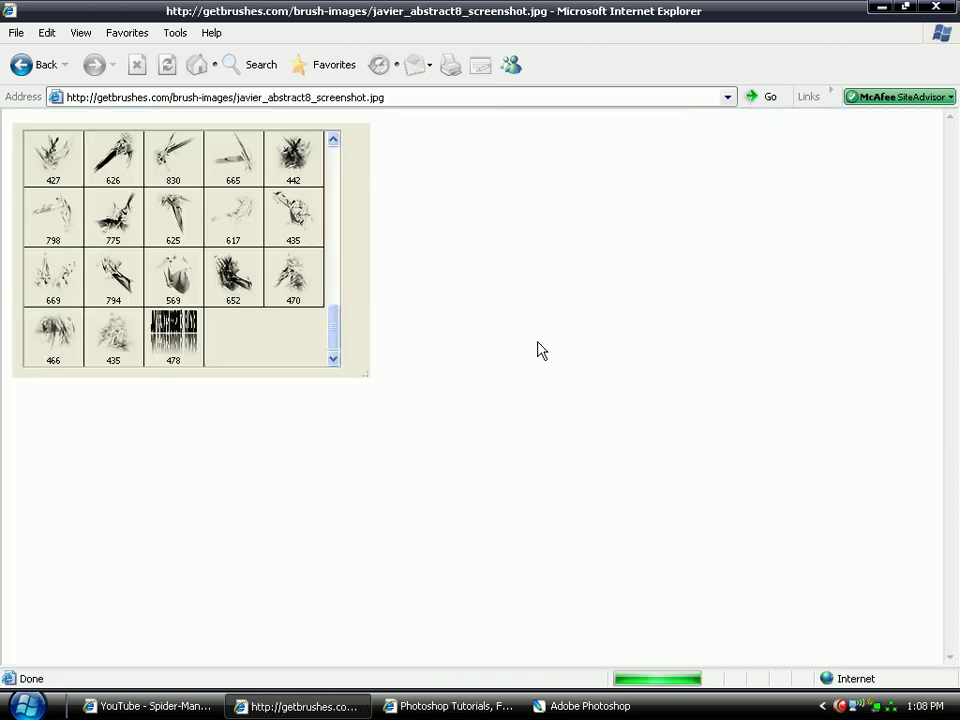
mouse_move(157, 160)
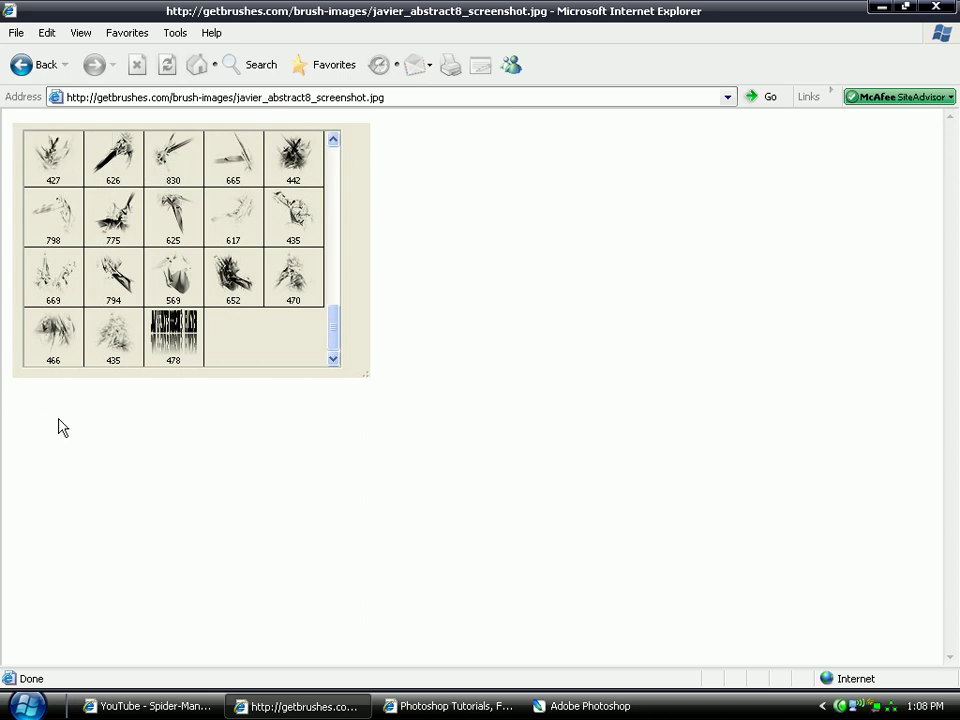
key(BackSpace)
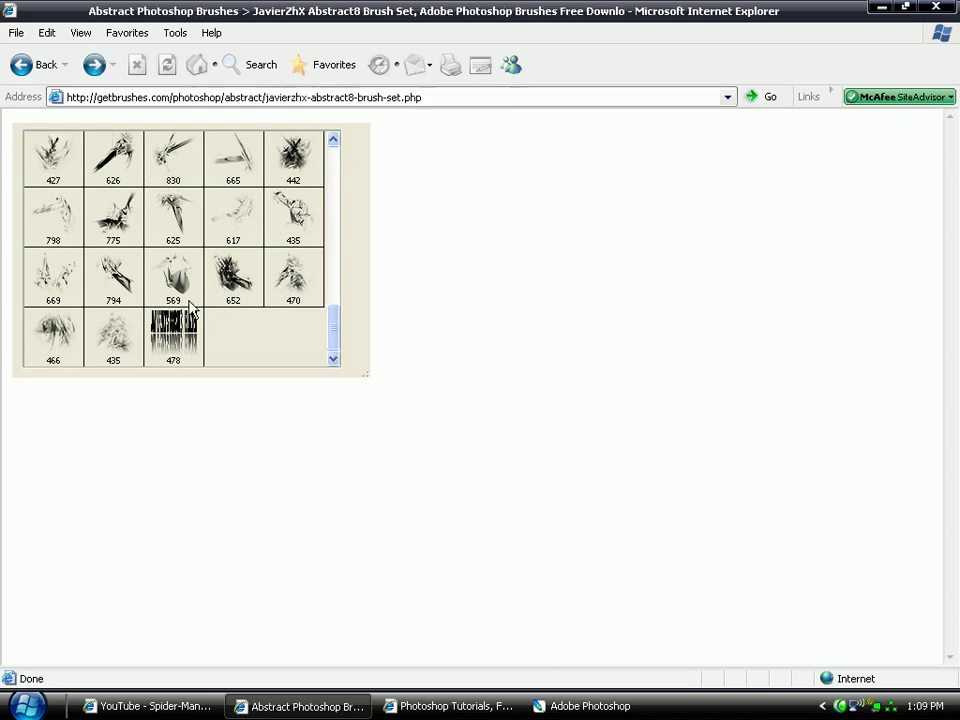
scroll(192, 310, down, 5)
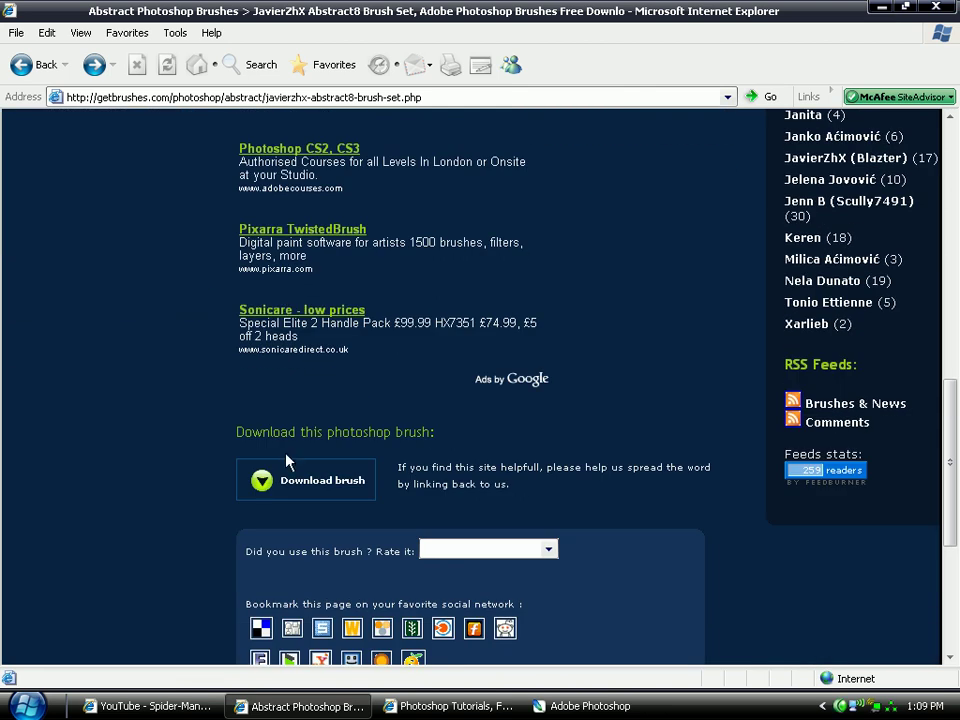
Download the Abstract 08 brush set from deviantART, saving Abstract_08.zip into the Brushes folder
click(287, 481)
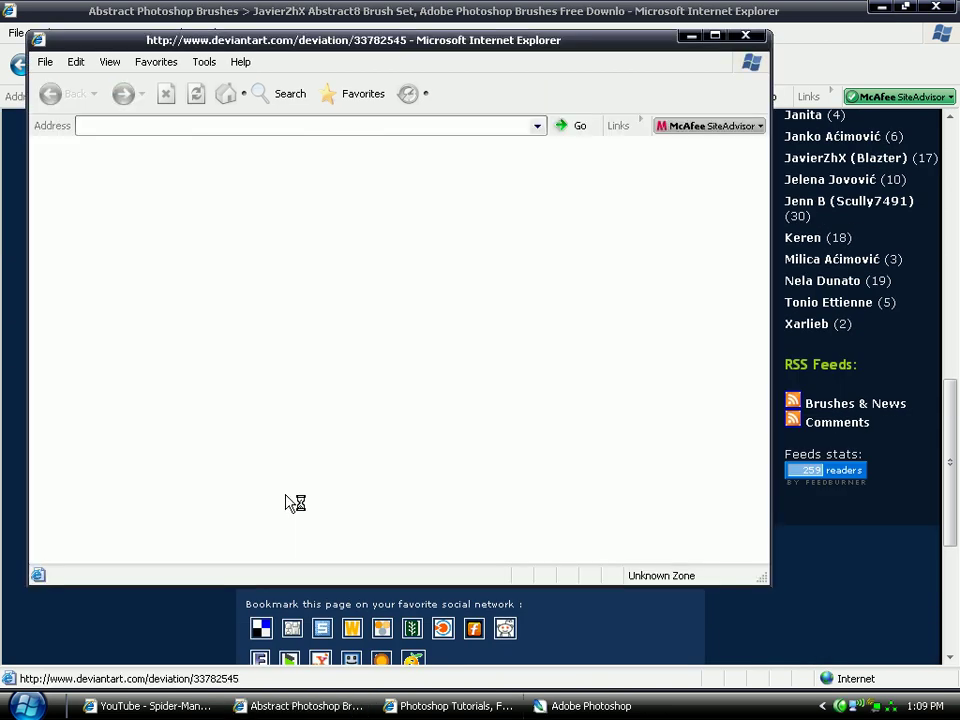
double_click(333, 52)
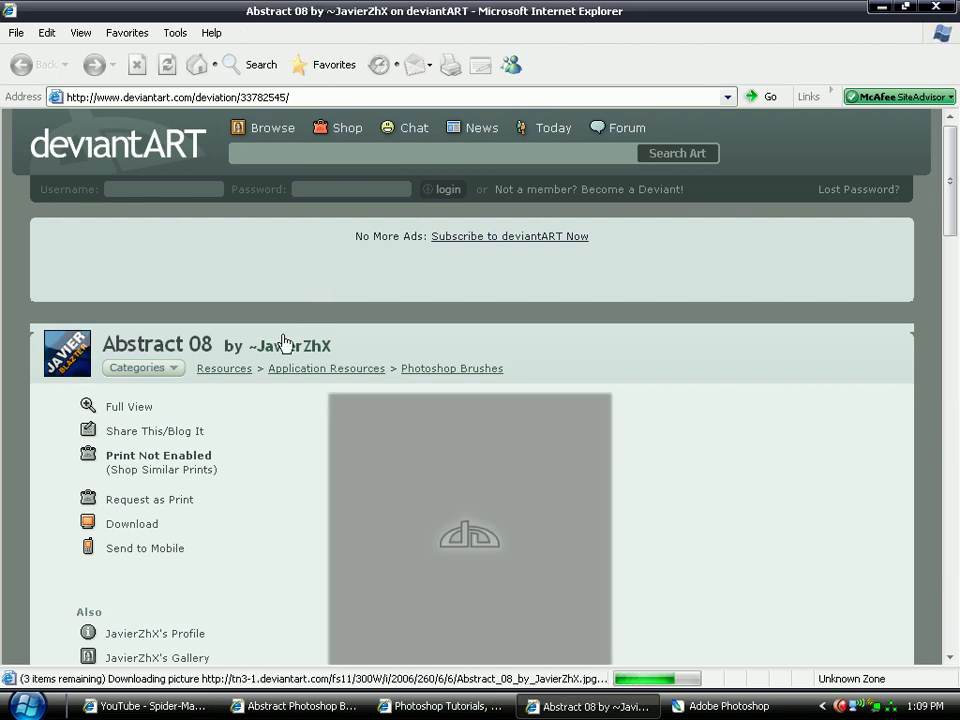
scroll(227, 428, down, 2)
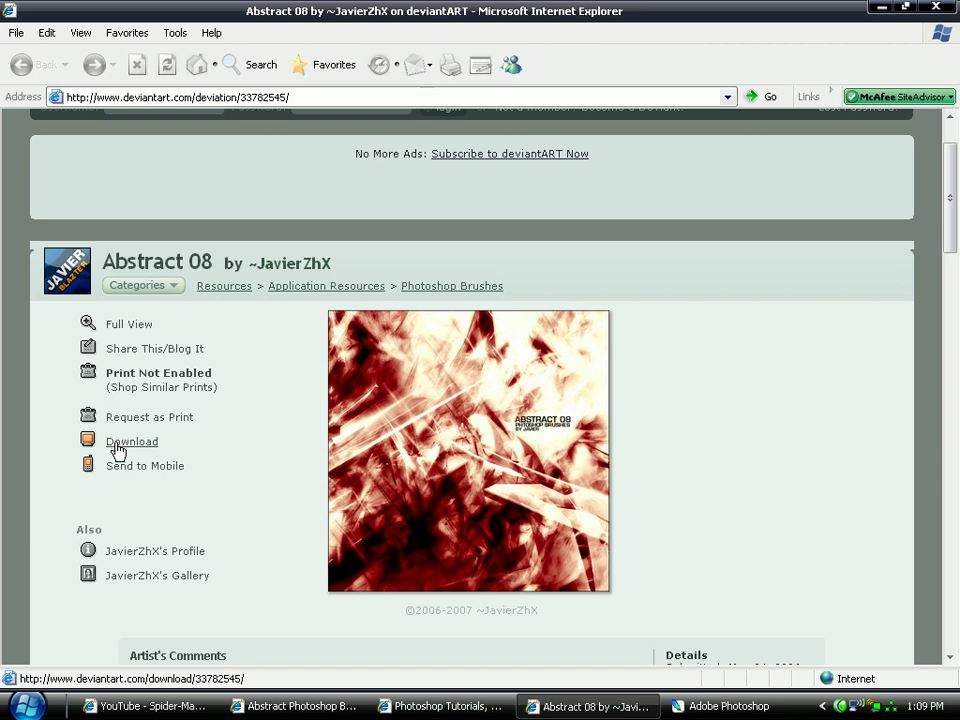
click(118, 451)
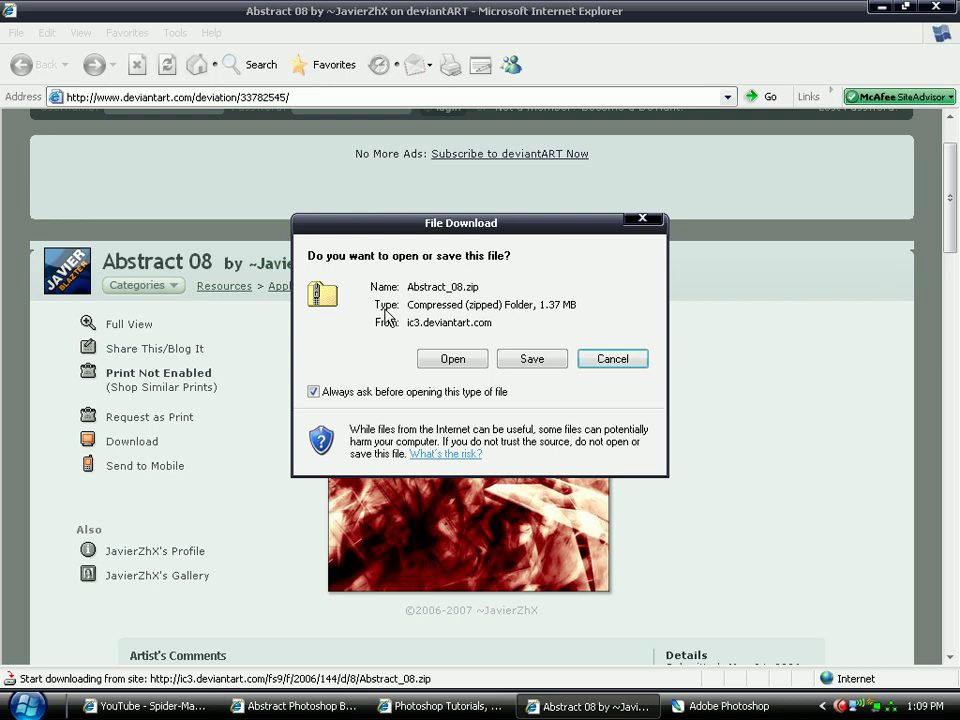
click(532, 359)
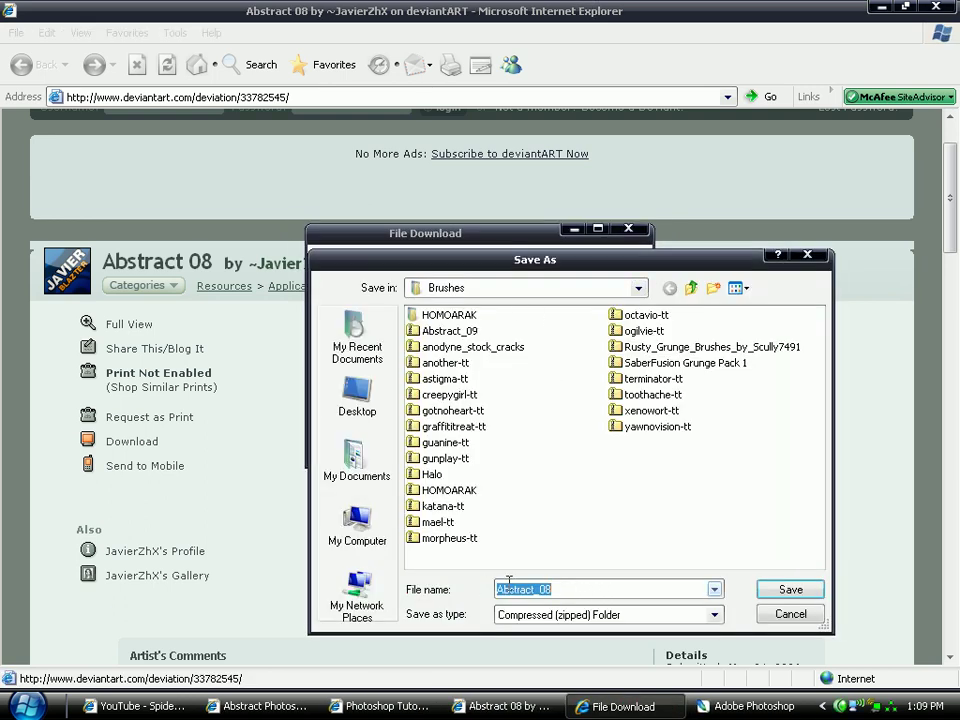
click(789, 590)
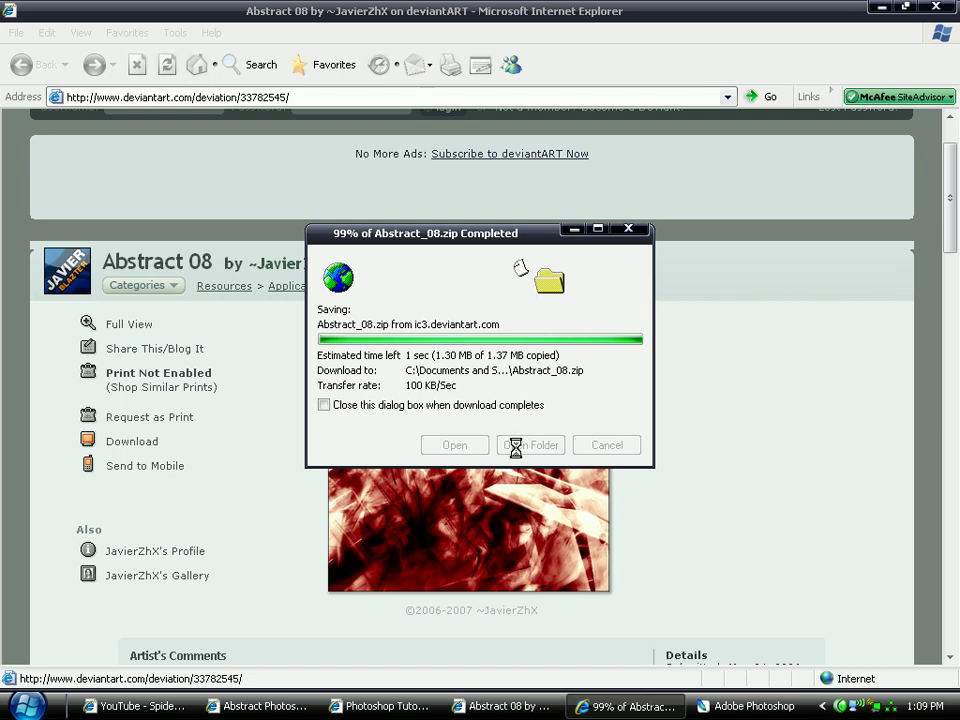
Close the finished download dialog and the deviantART window, returning to GetBrushes
click(604, 446)
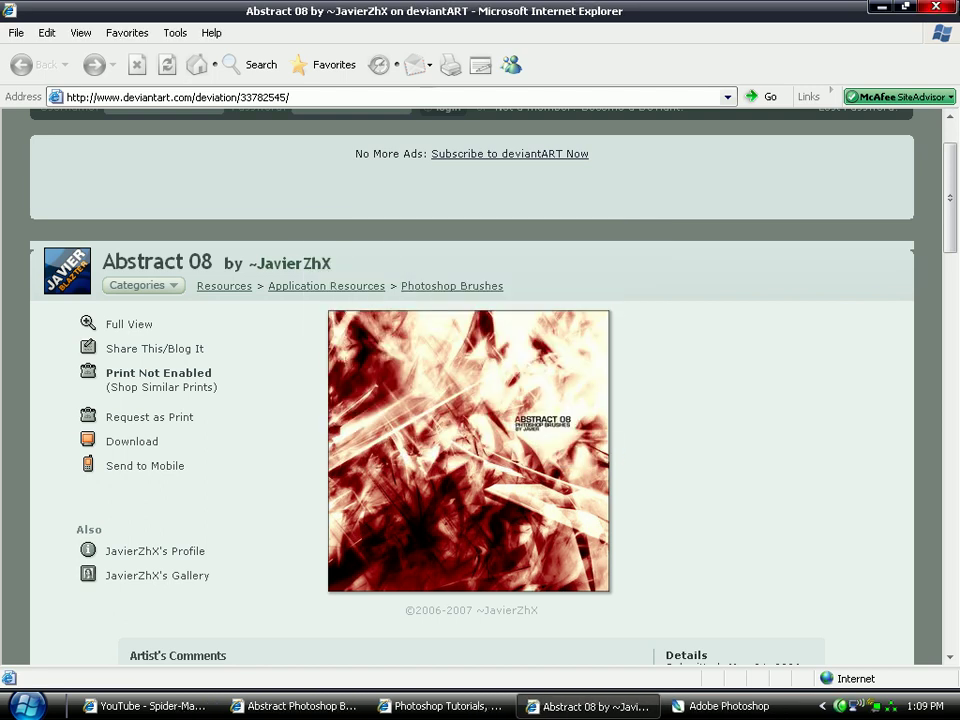
click(954, 6)
scroll(274, 514, up, 10)
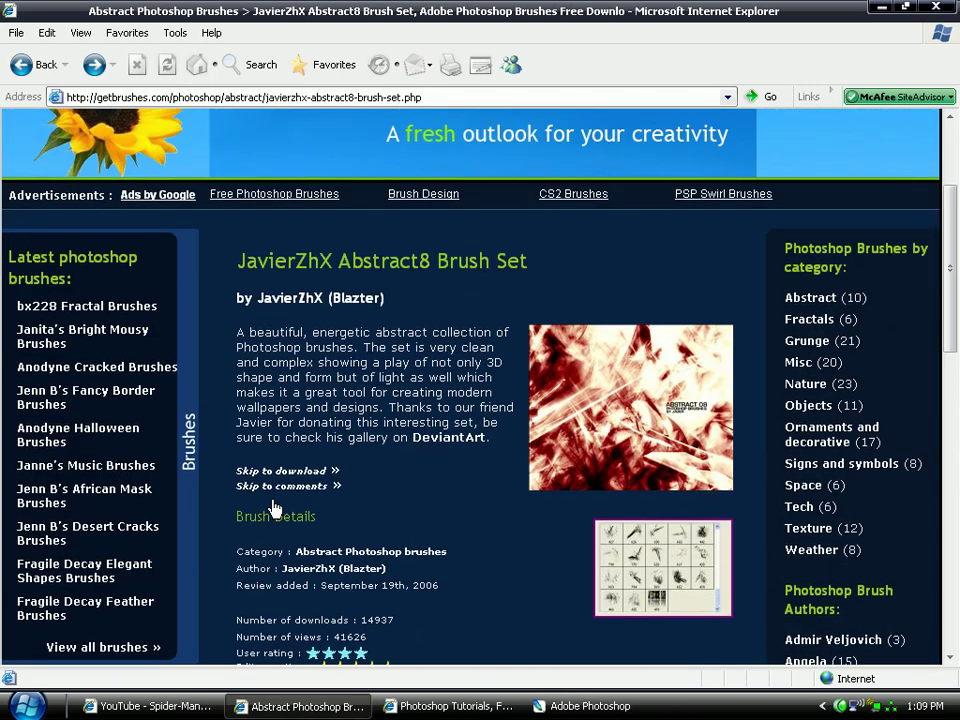
Go to My Documents > Brushes and select the downloaded Abstract_08 zip
click(27, 706)
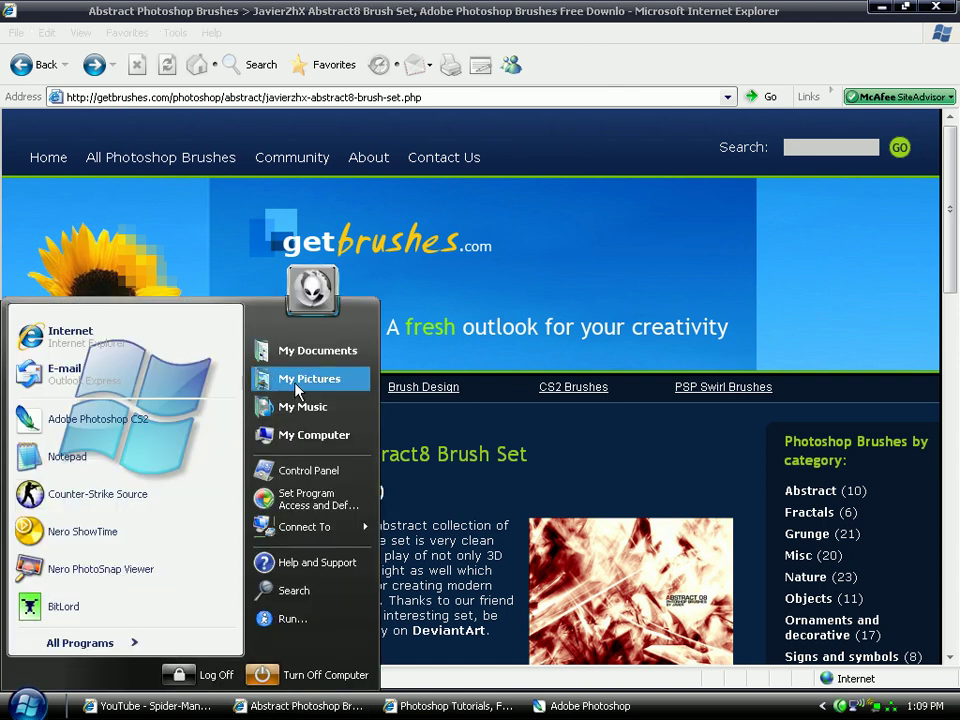
click(300, 365)
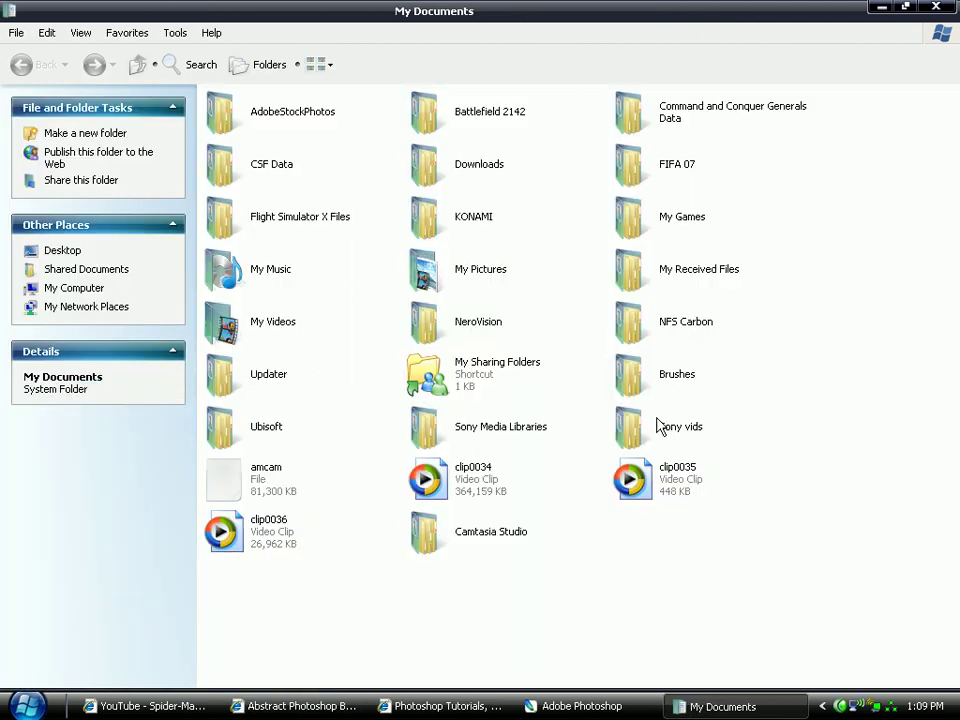
double_click(645, 375)
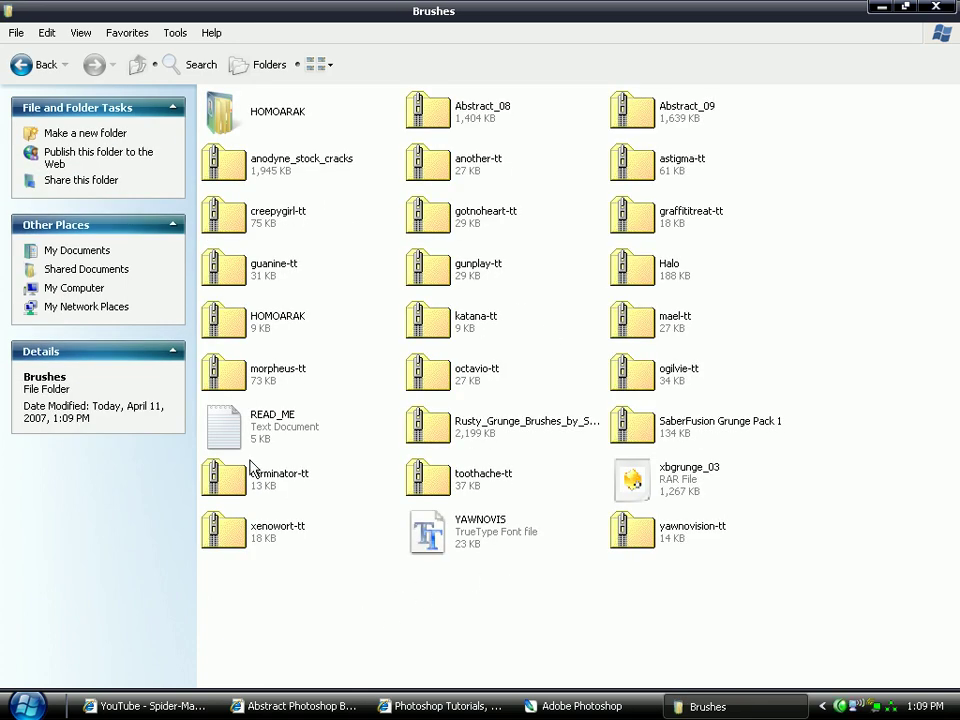
click(446, 110)
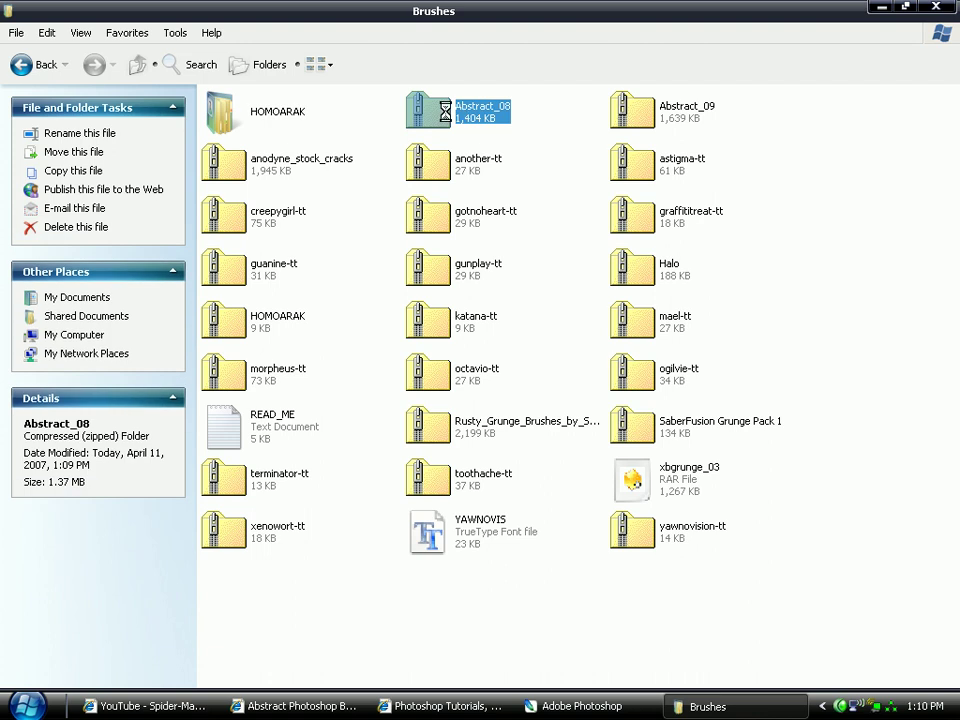
Extract the Abstract_08 zip's contents directly into the Brushes folder with WinRAR
right_click(446, 111)
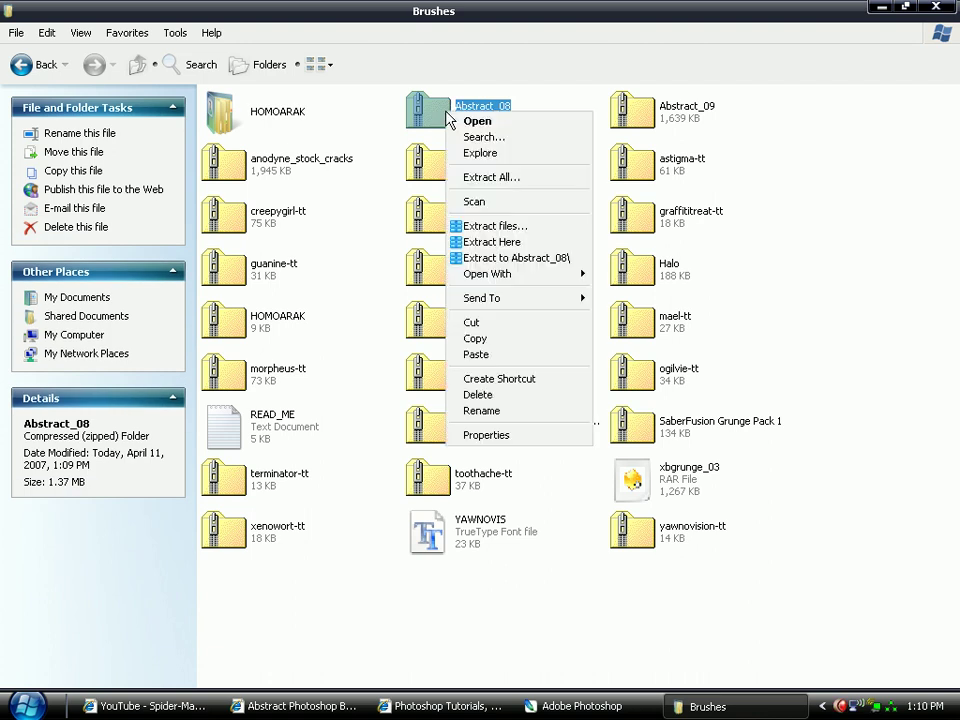
click(499, 228)
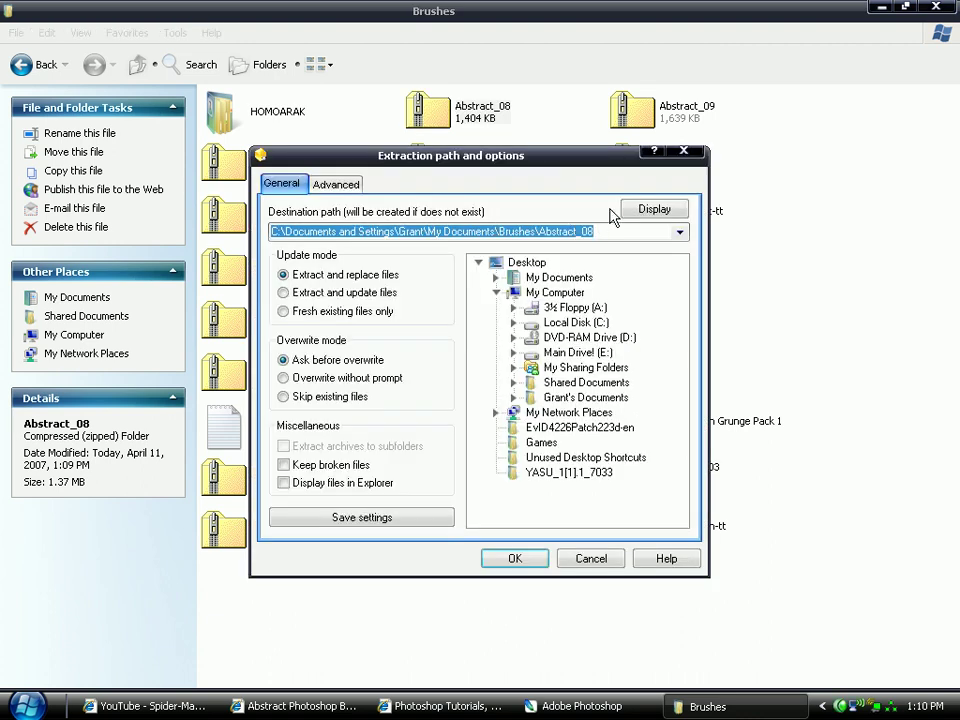
click(684, 151)
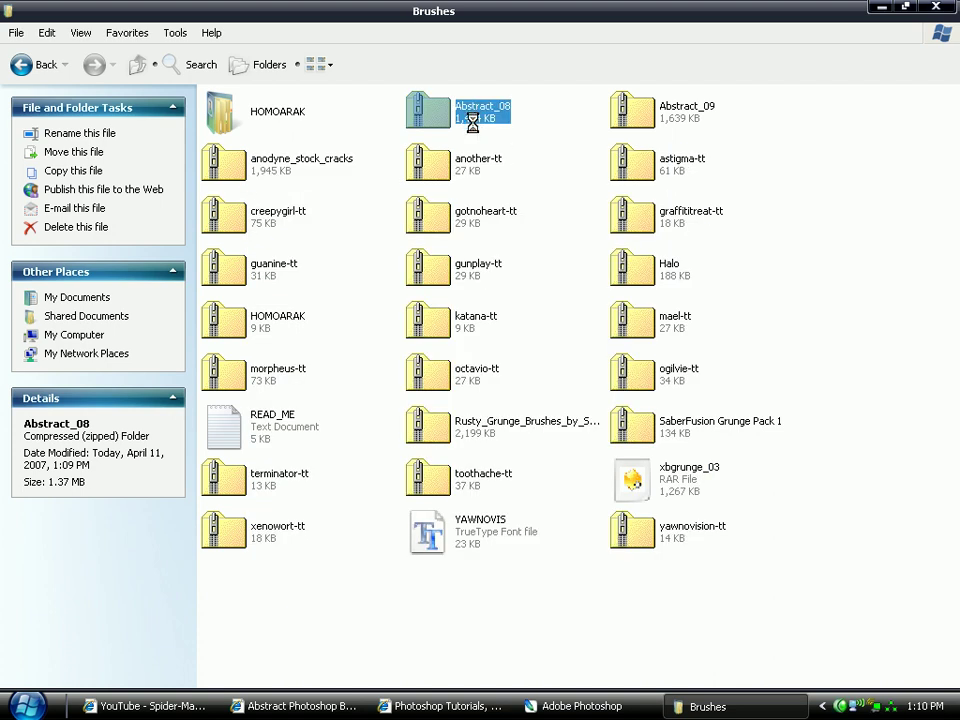
right_click(476, 136)
click(512, 249)
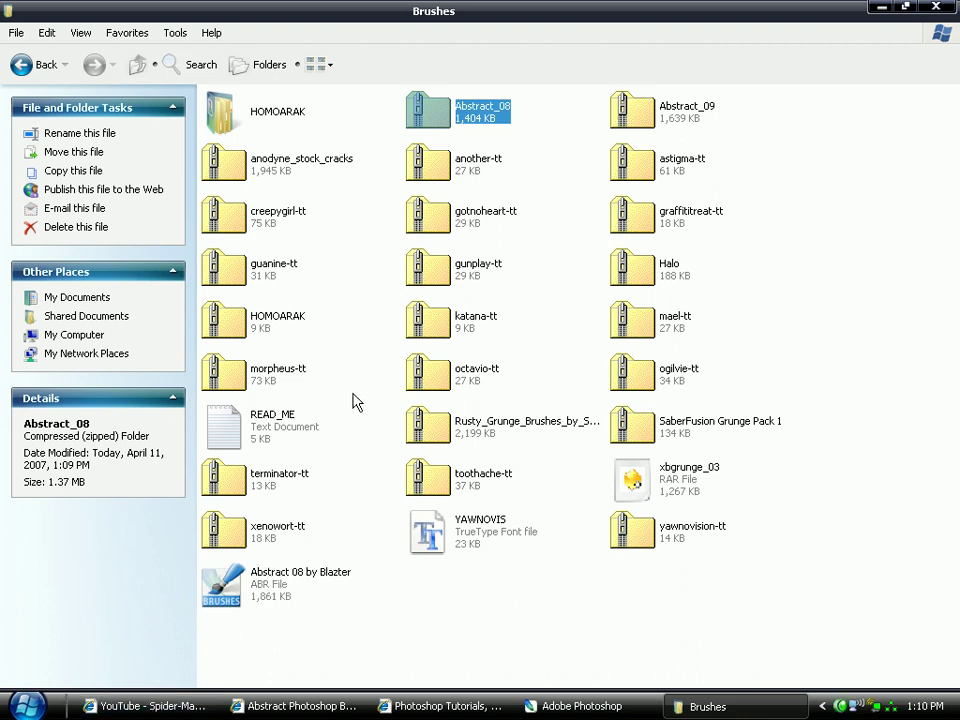
Copy the extracted Abstract 08 by Blazter ABR file and open My Computer
click(231, 621)
click(229, 600)
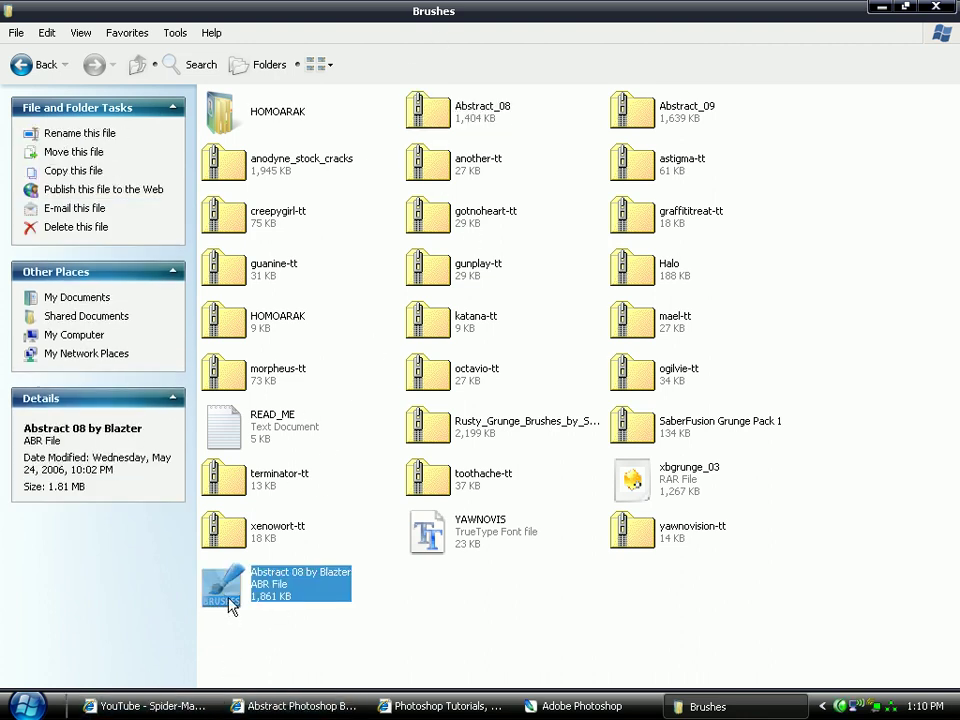
right_click(229, 601)
click(262, 503)
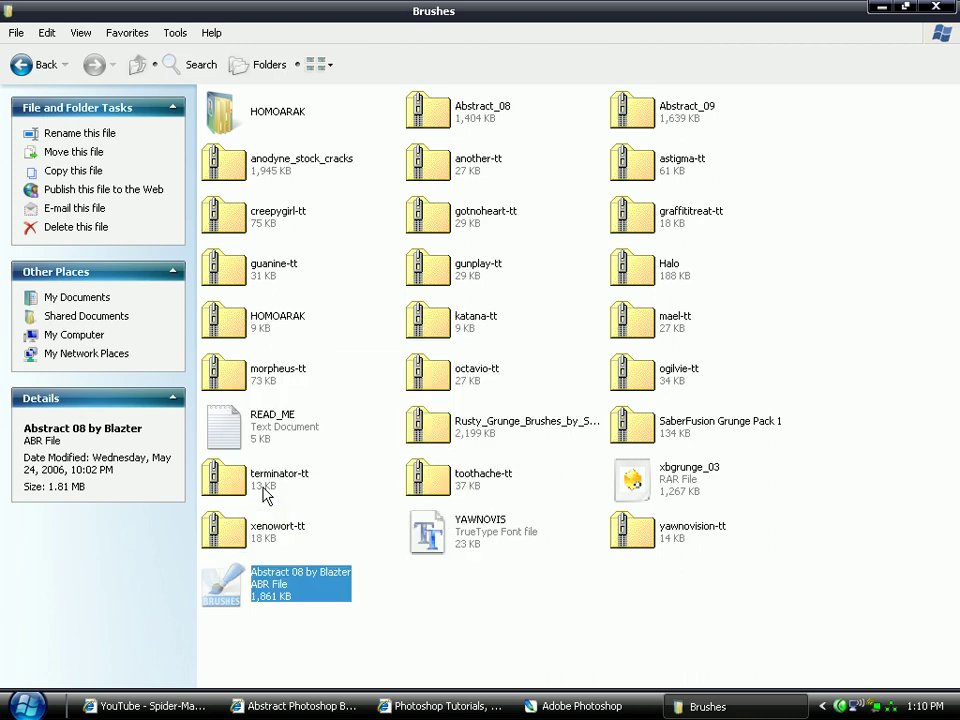
click(28, 706)
click(262, 434)
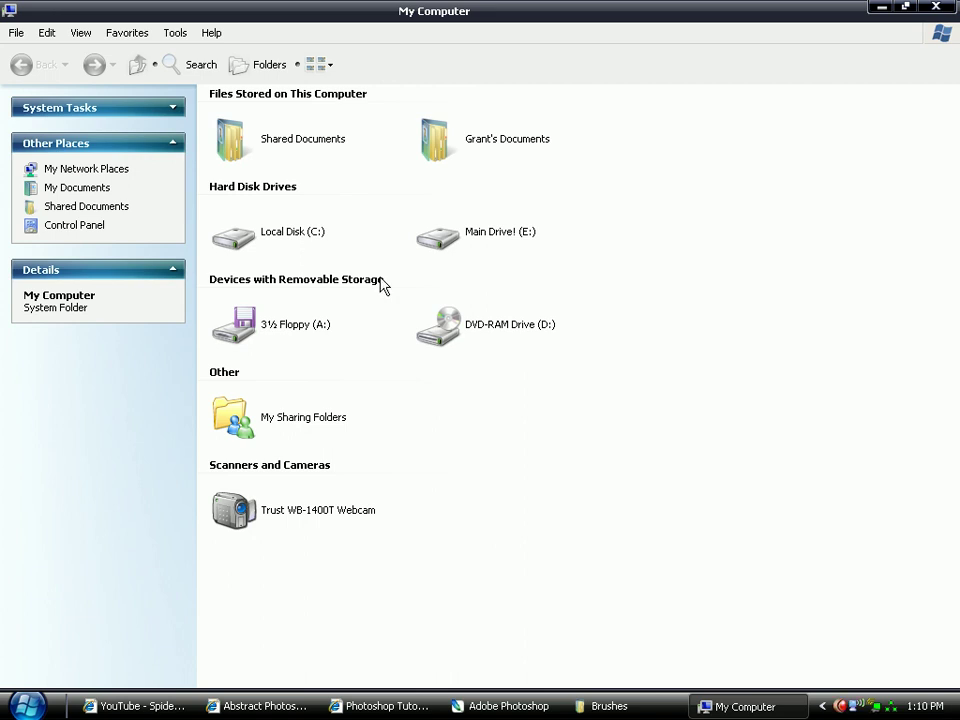
Navigate to E:\Program Files\Adobe\Photo shop cs2\Presets\Brushes
double_click(464, 235)
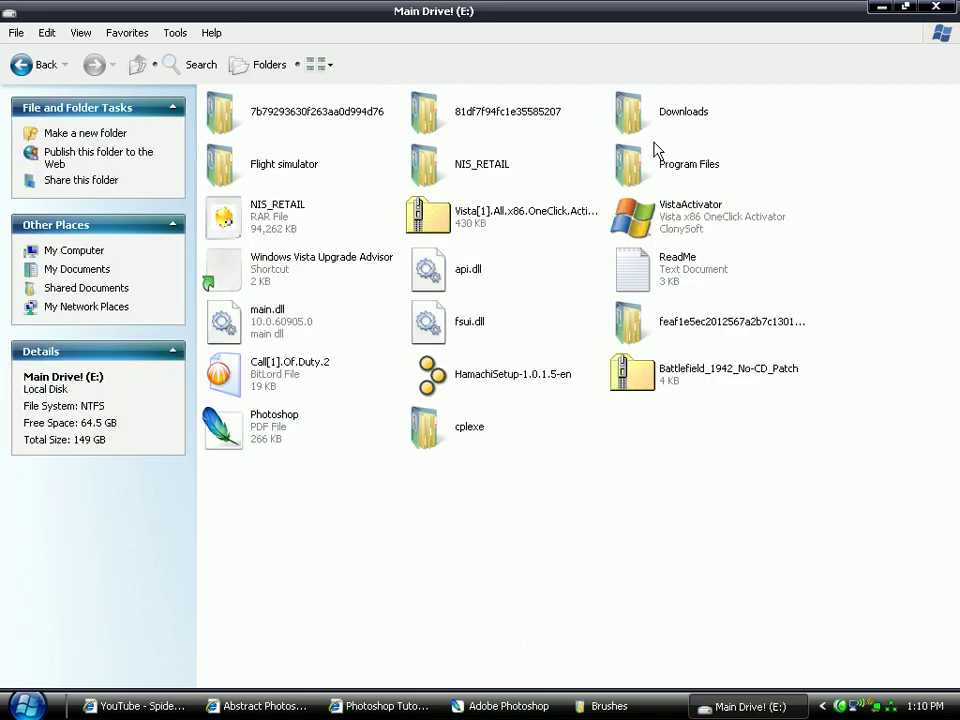
double_click(645, 170)
double_click(238, 125)
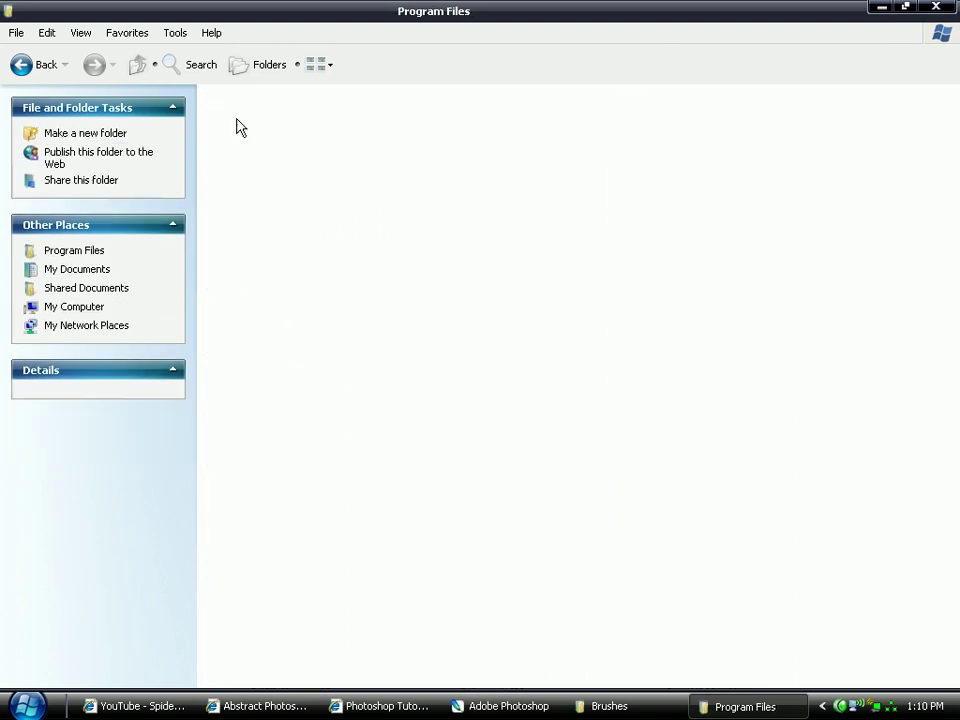
double_click(238, 123)
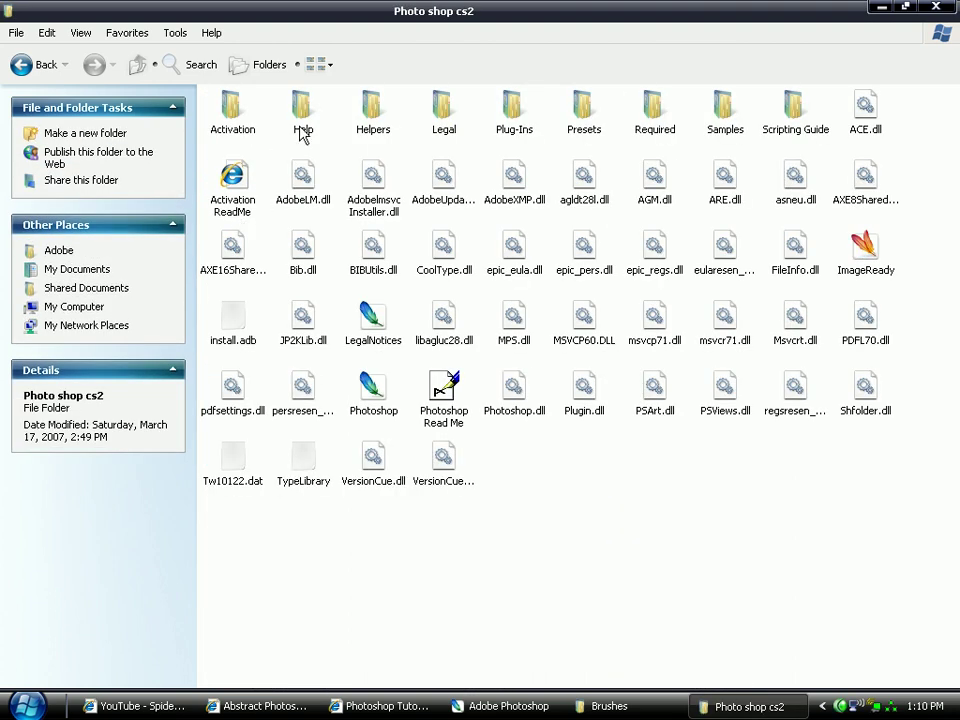
double_click(583, 108)
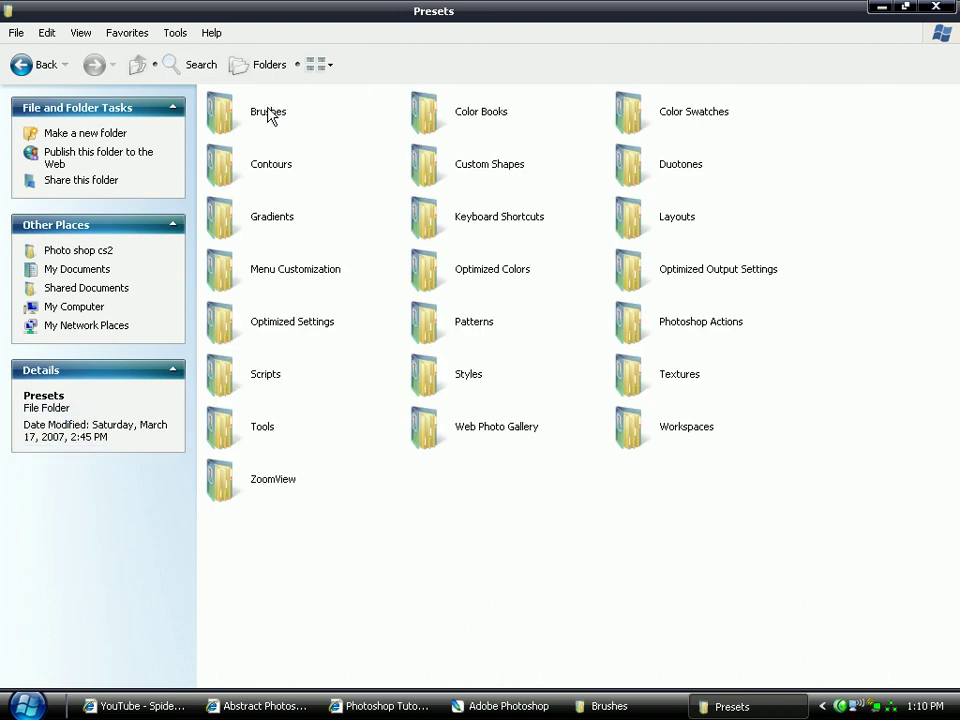
double_click(245, 112)
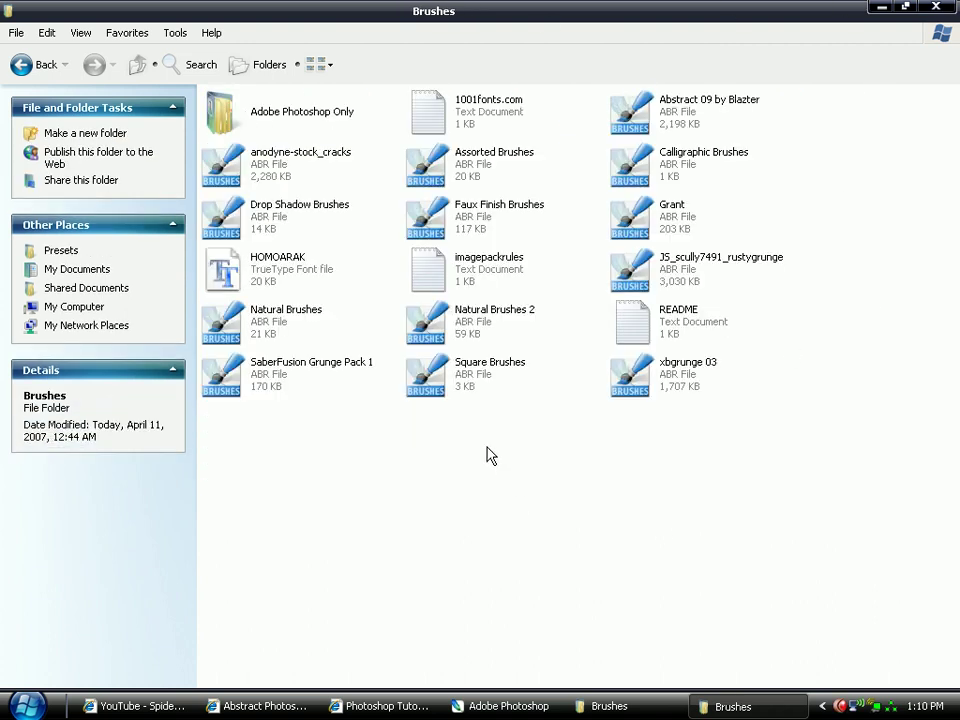
Paste the Abstract 08 by Blazter file there, close both folder windows, and return to Photoshop
right_click(500, 520)
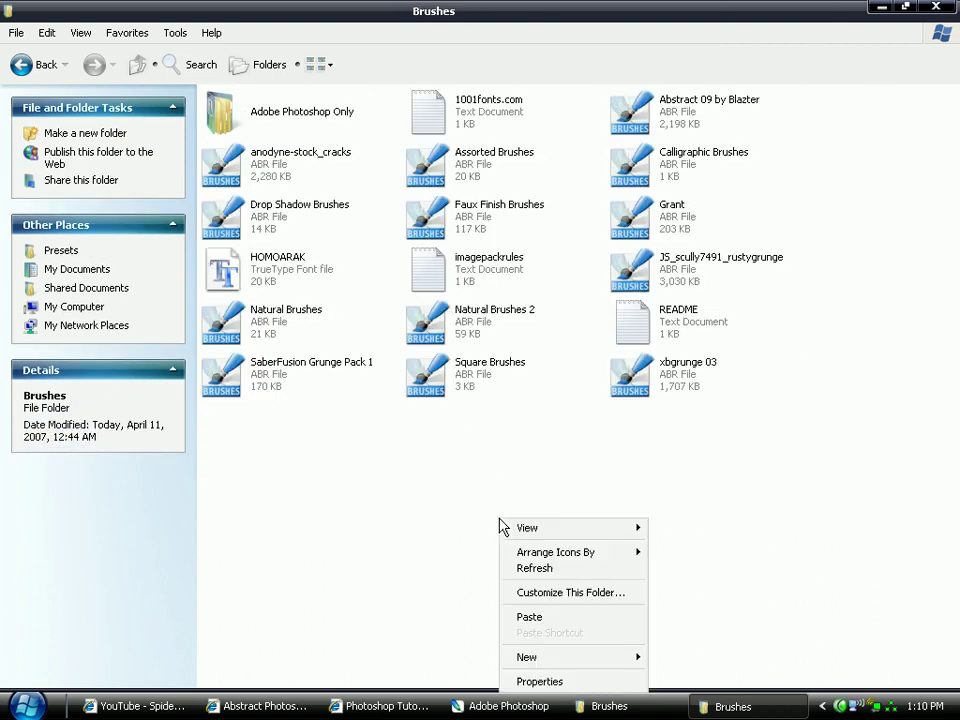
click(520, 617)
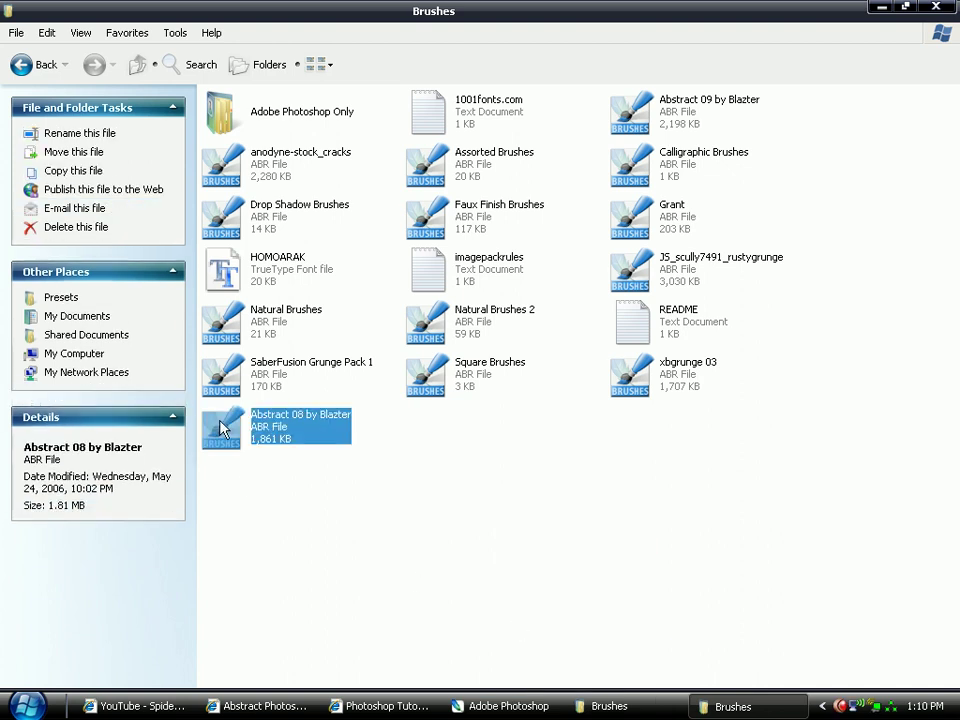
click(232, 459)
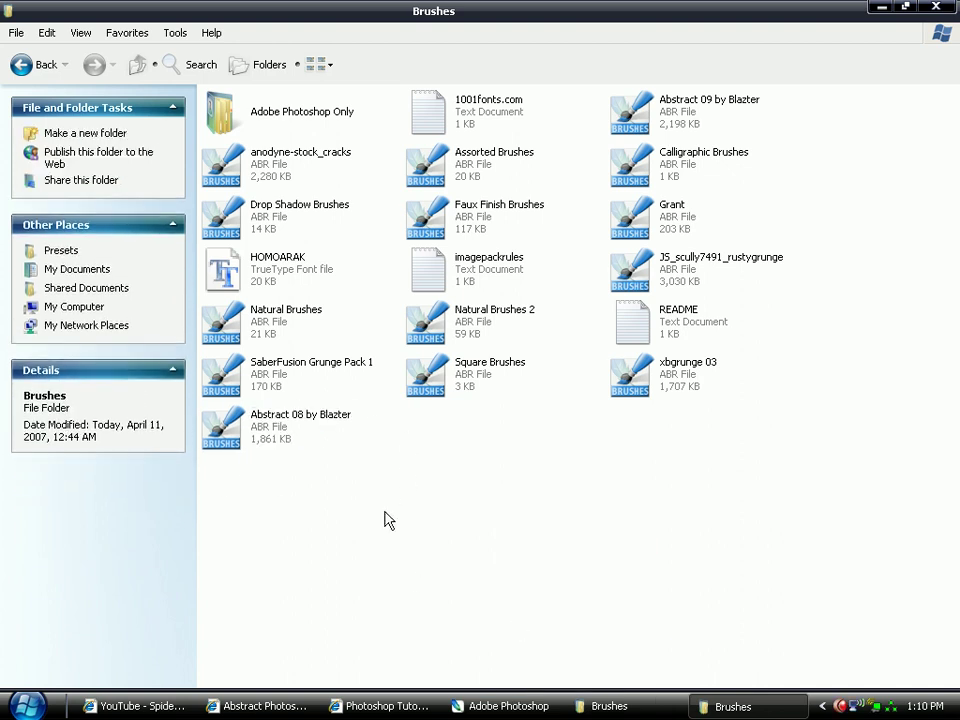
click(940, 8)
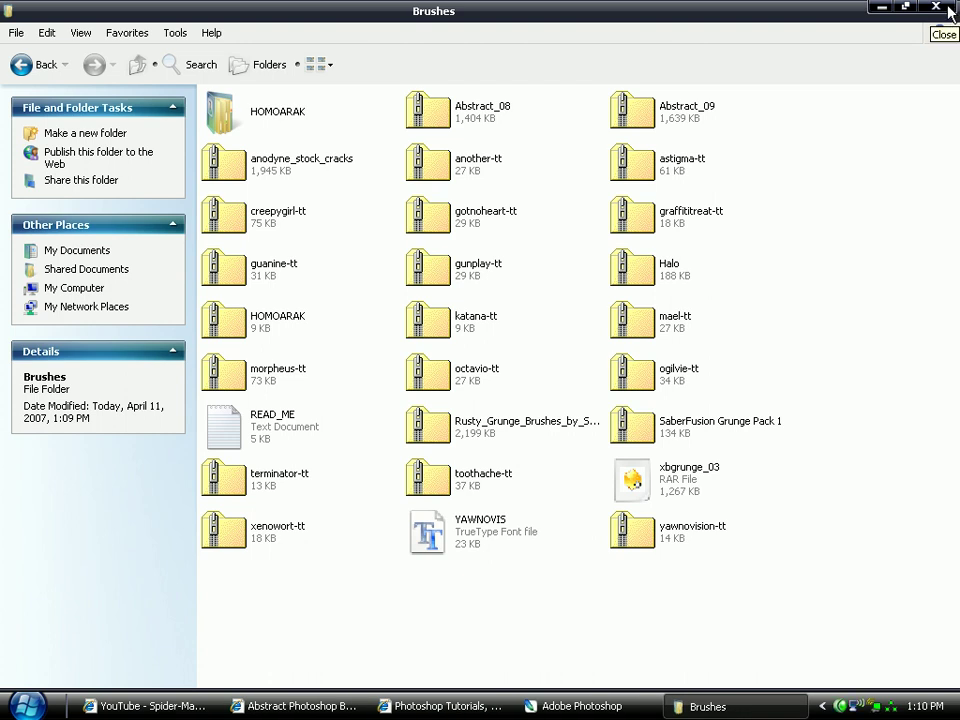
click(948, 12)
click(590, 706)
With the Brush tool, replace the current brush presets with the Abstract 08 by Blazter set
click(41, 193)
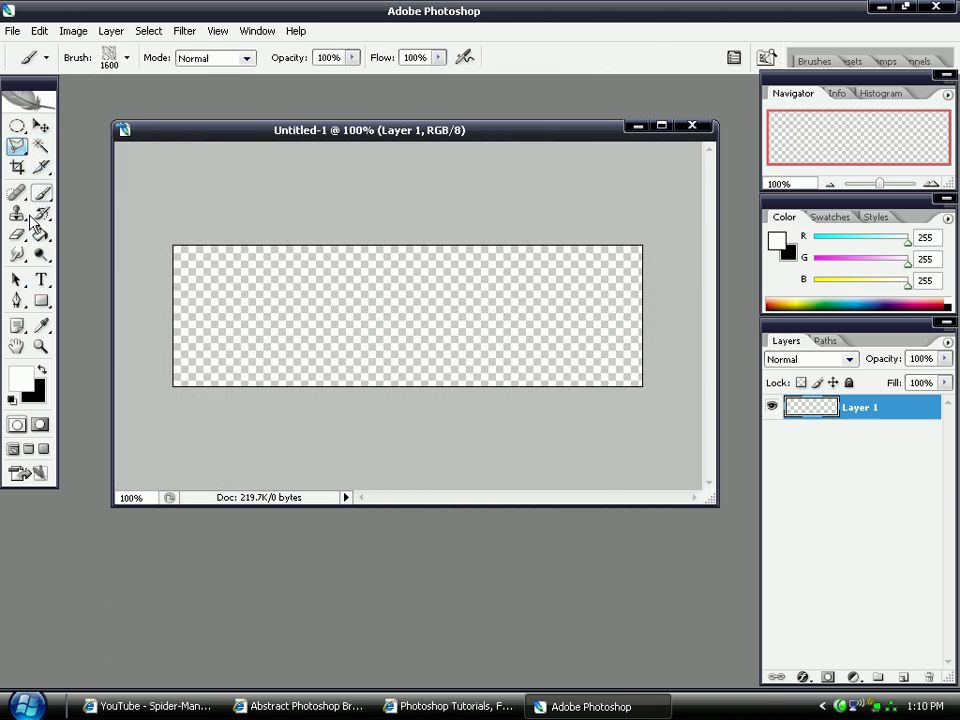
drag(47, 200, 70, 190)
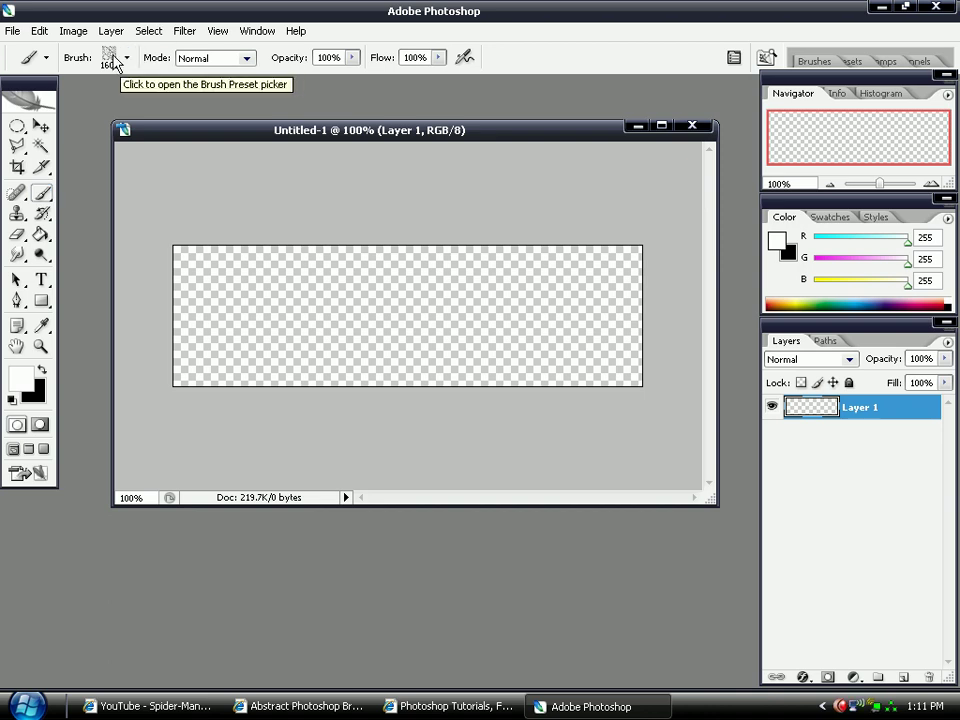
click(124, 60)
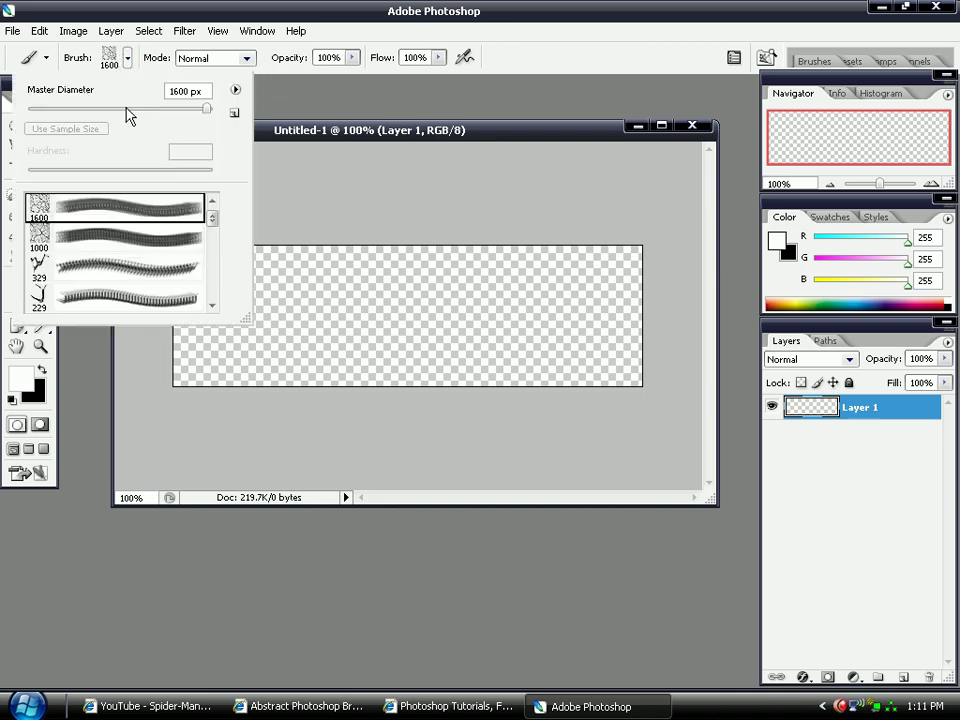
click(236, 90)
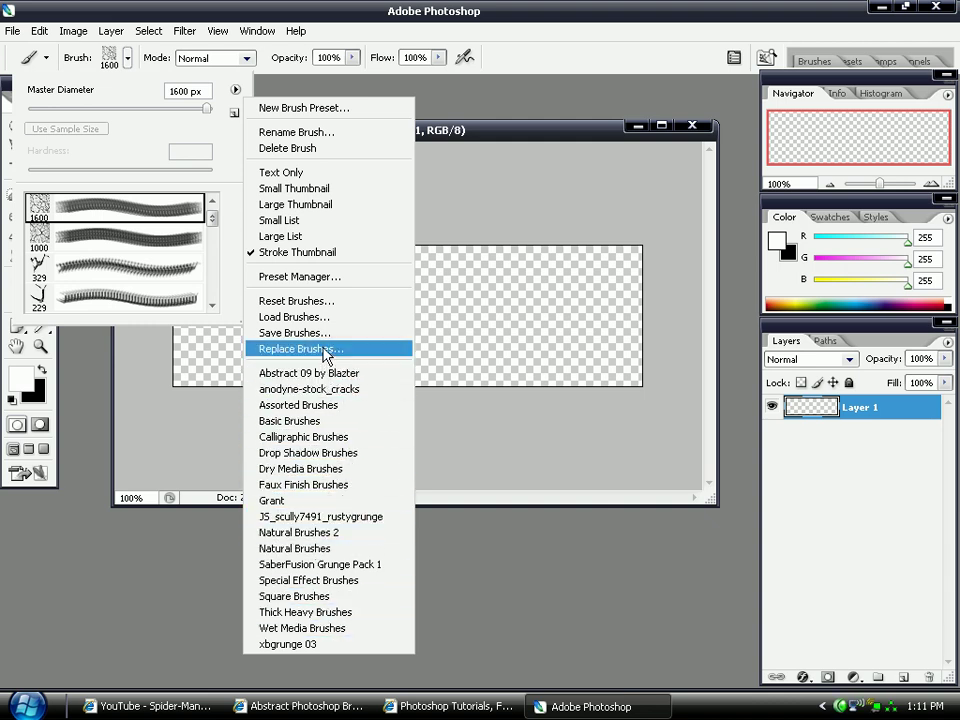
click(327, 352)
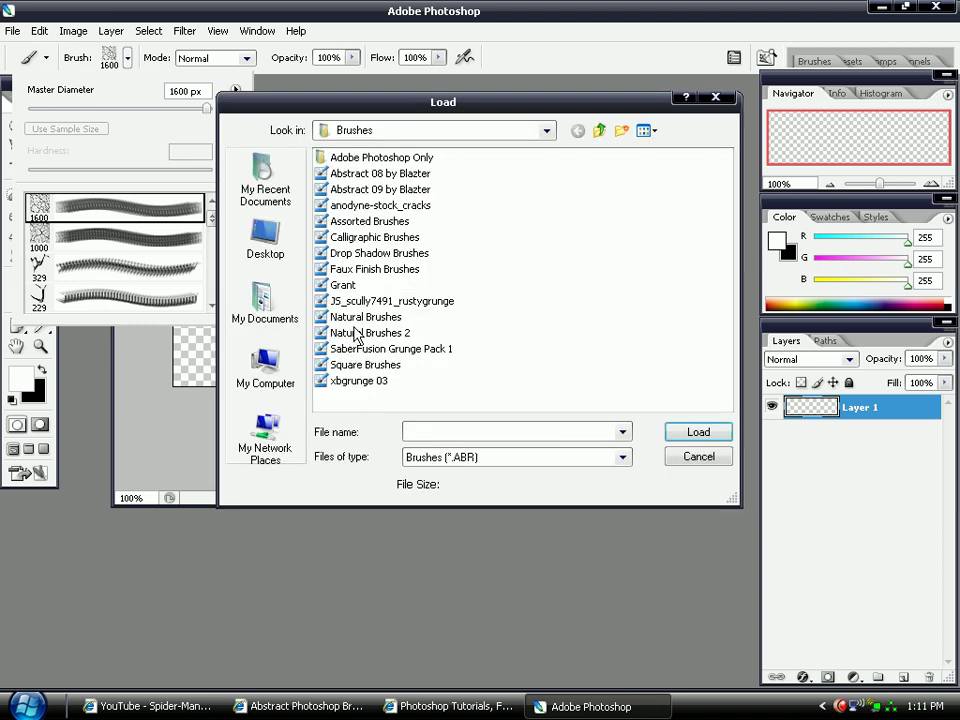
double_click(390, 174)
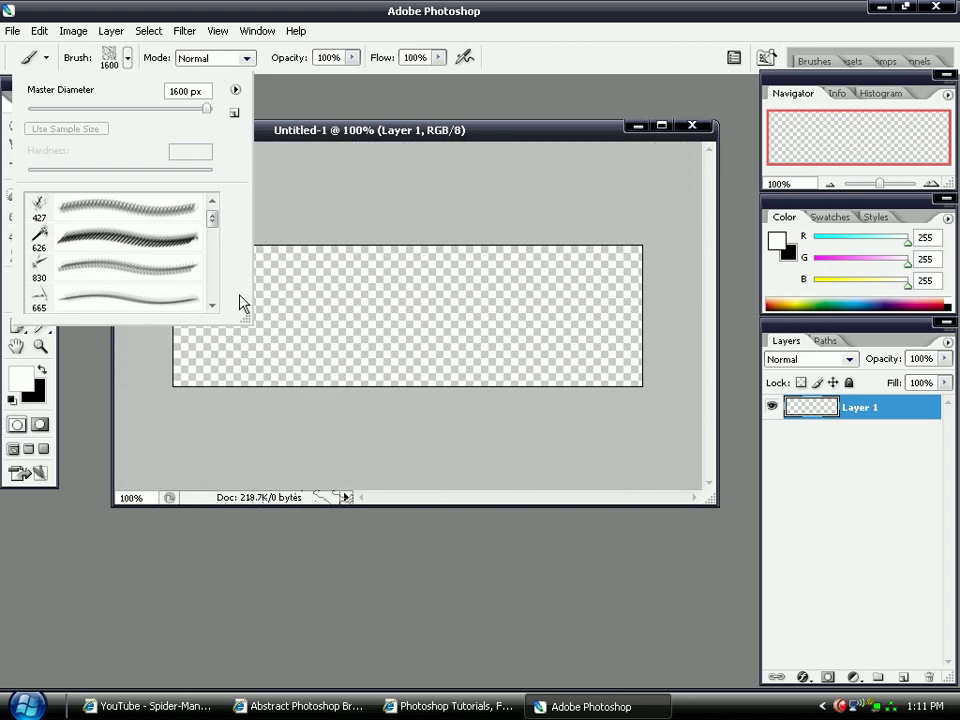
Stamp a white abstract brush, then swap colours and stamp a black one on the banner
click(400, 310)
click(400, 310)
key(x)
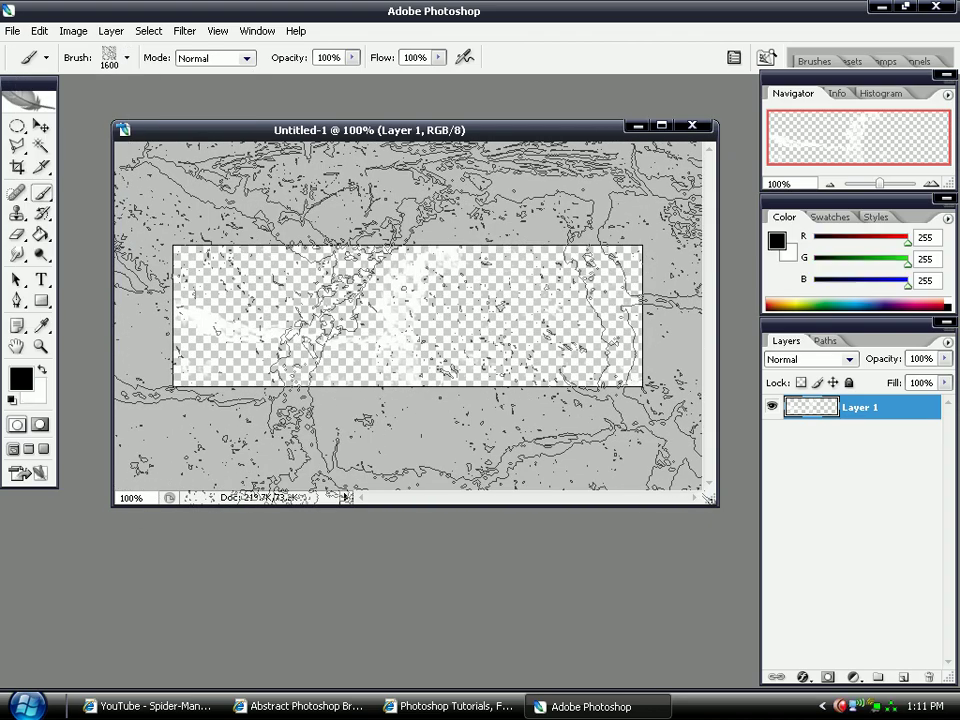
click(390, 280)
Stamp the 626 px and 442 px abstract brushes in black across the banner
click(127, 57)
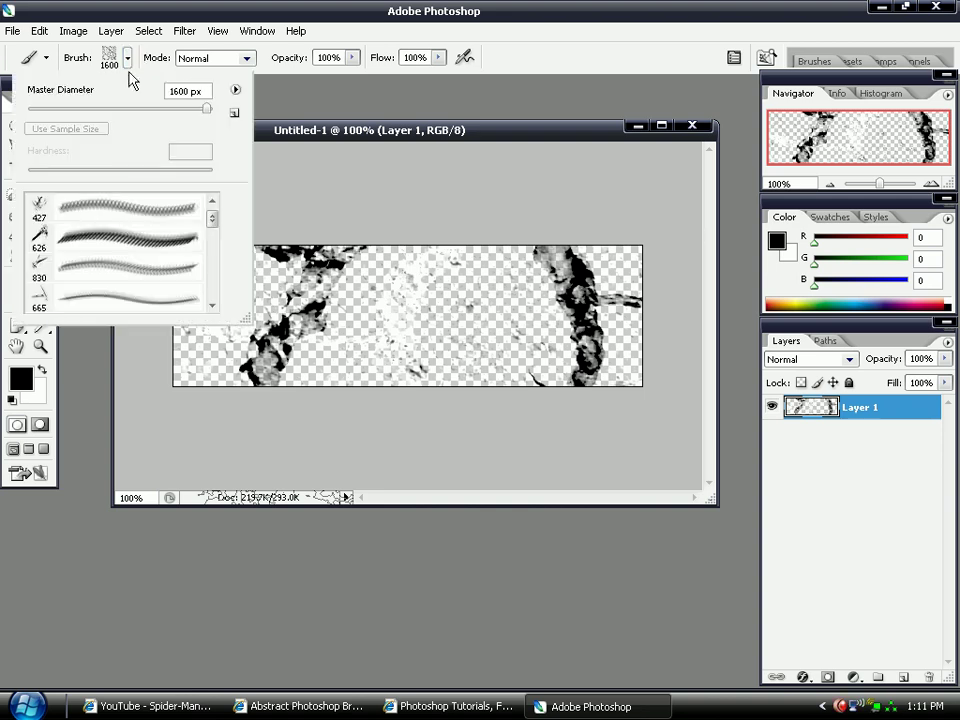
click(122, 238)
click(420, 315)
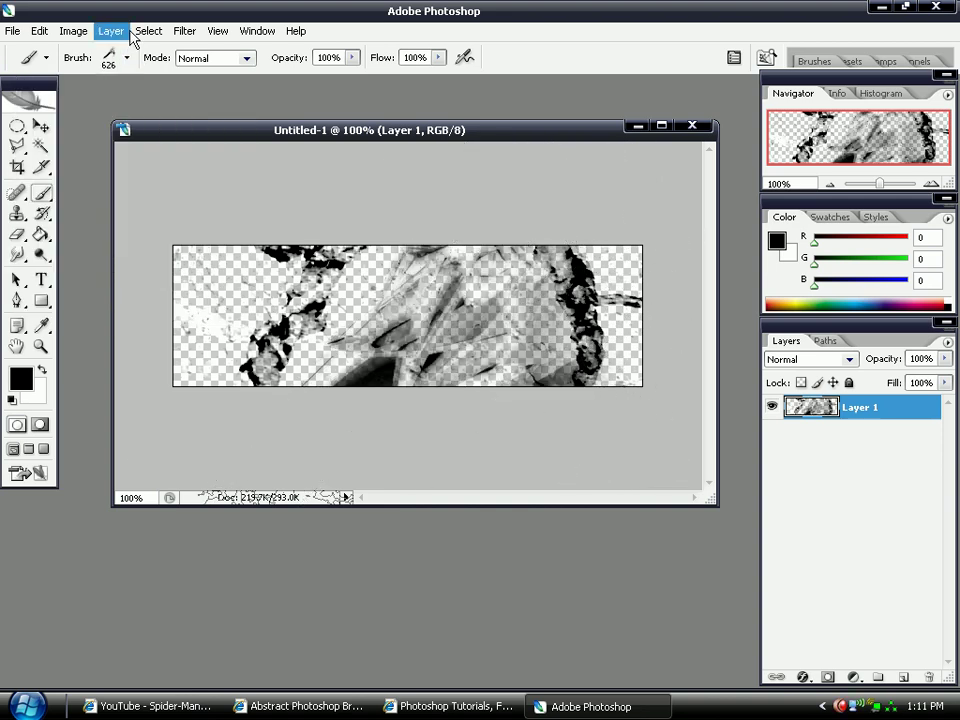
click(127, 57)
scroll(110, 260, down, 1)
click(108, 278)
click(396, 283)
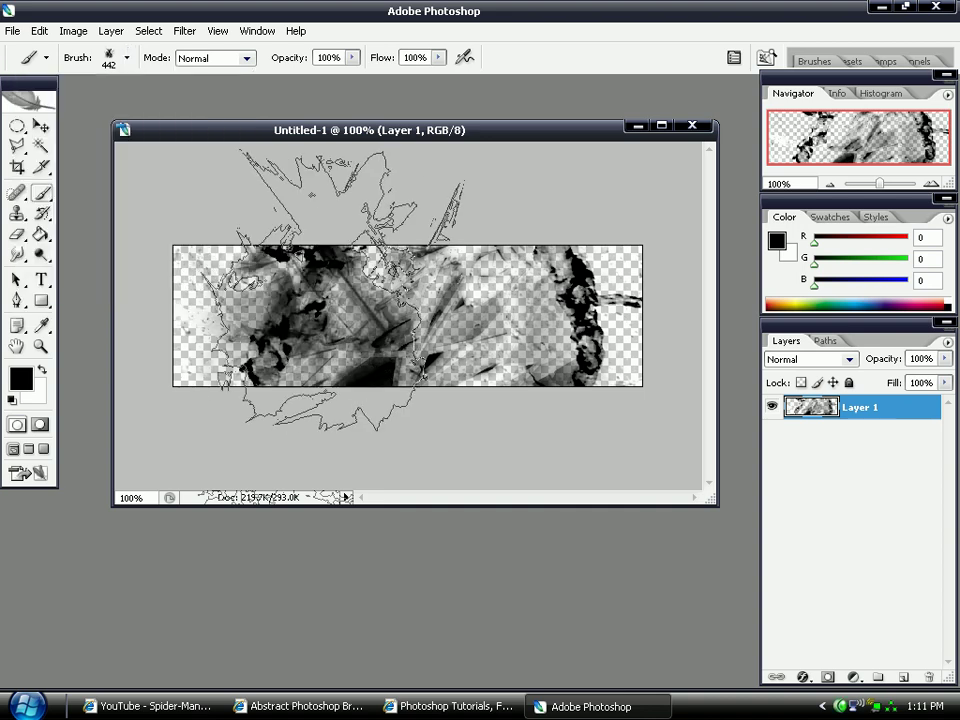
Stamp the 625 brush, then open the Edit menu to step backward
click(127, 57)
scroll(124, 245, down, 5)
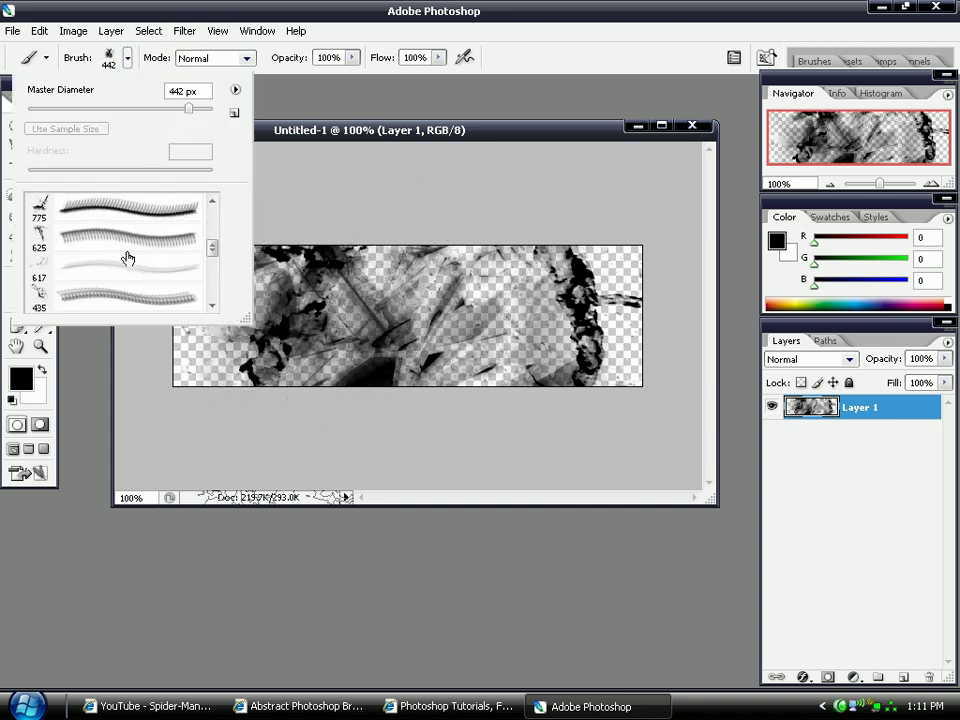
click(470, 320)
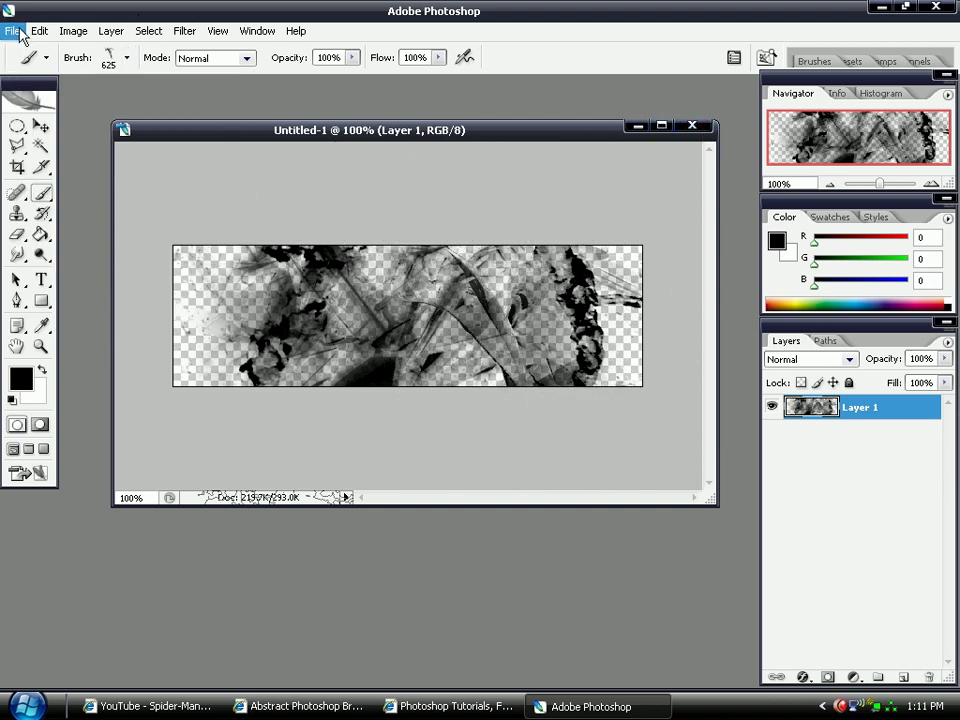
click(37, 33)
Undo the last 625 stamp and pick the Type tool with the Morpheus font
click(77, 86)
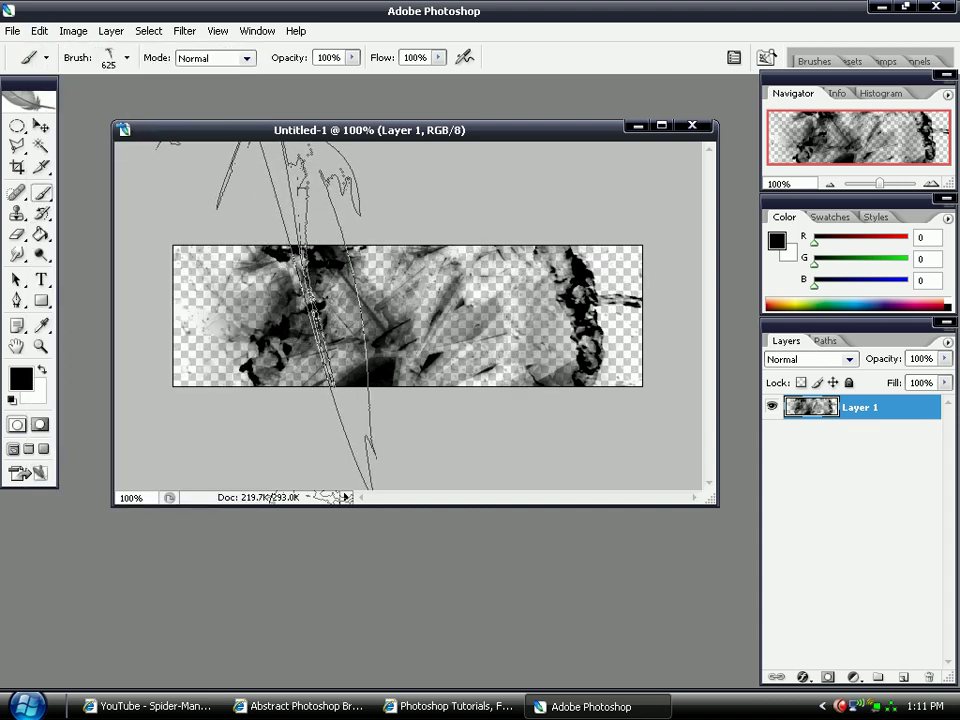
click(41, 280)
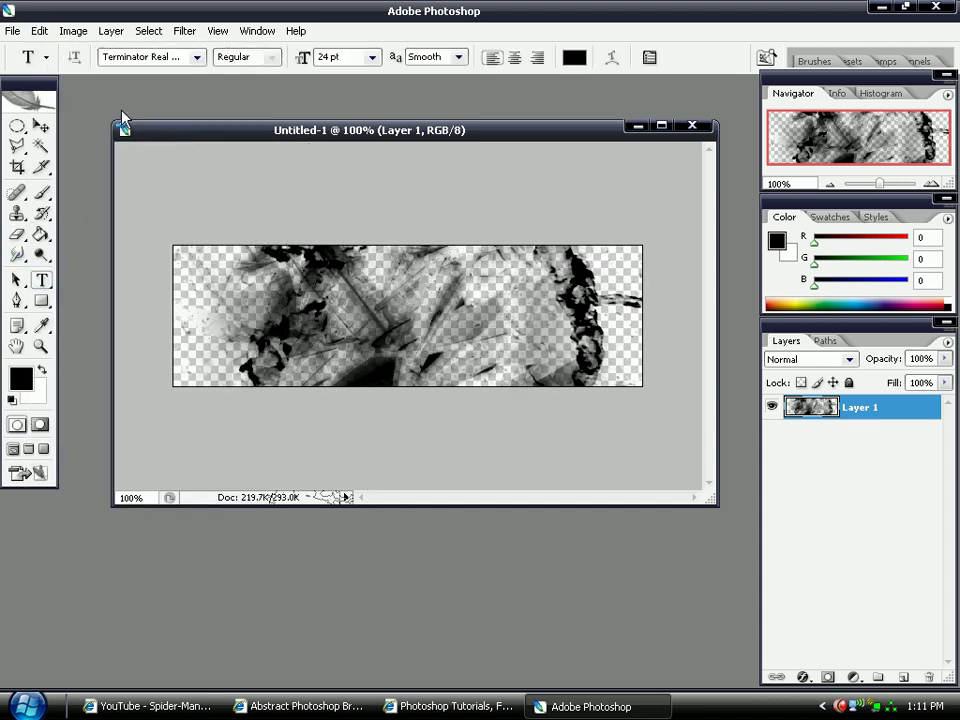
click(196, 57)
scroll(155, 290, up, 5)
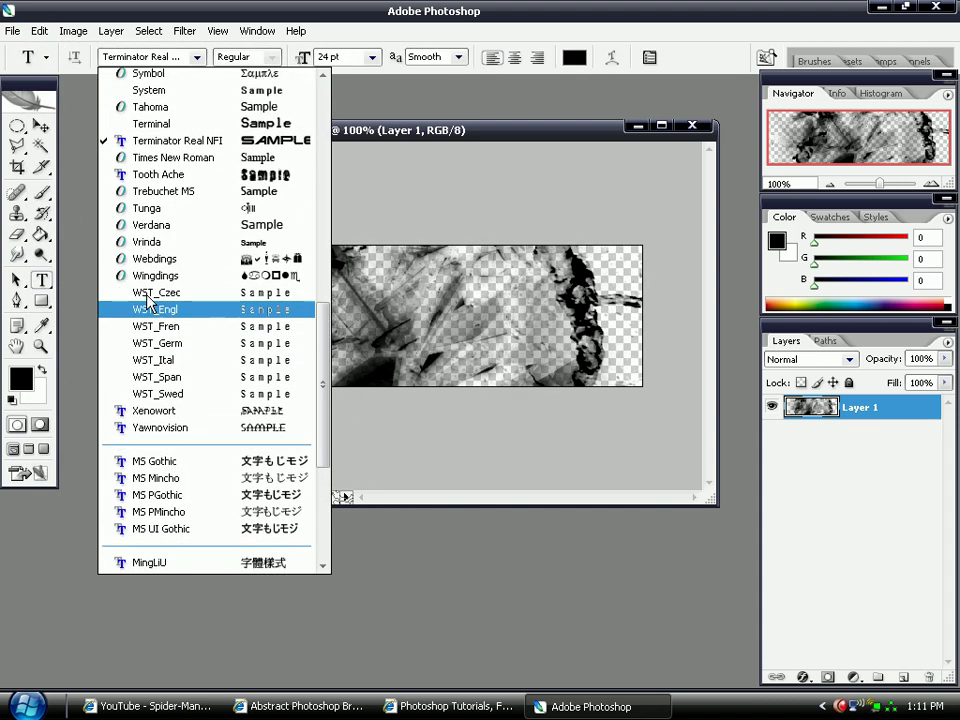
scroll(163, 240, up, 4)
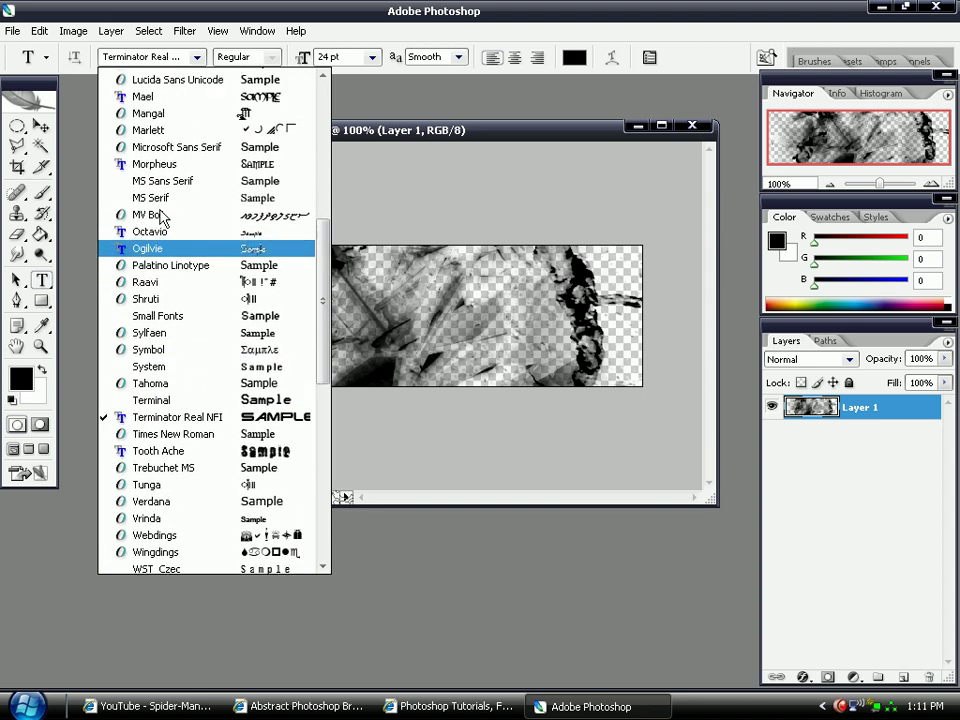
click(172, 229)
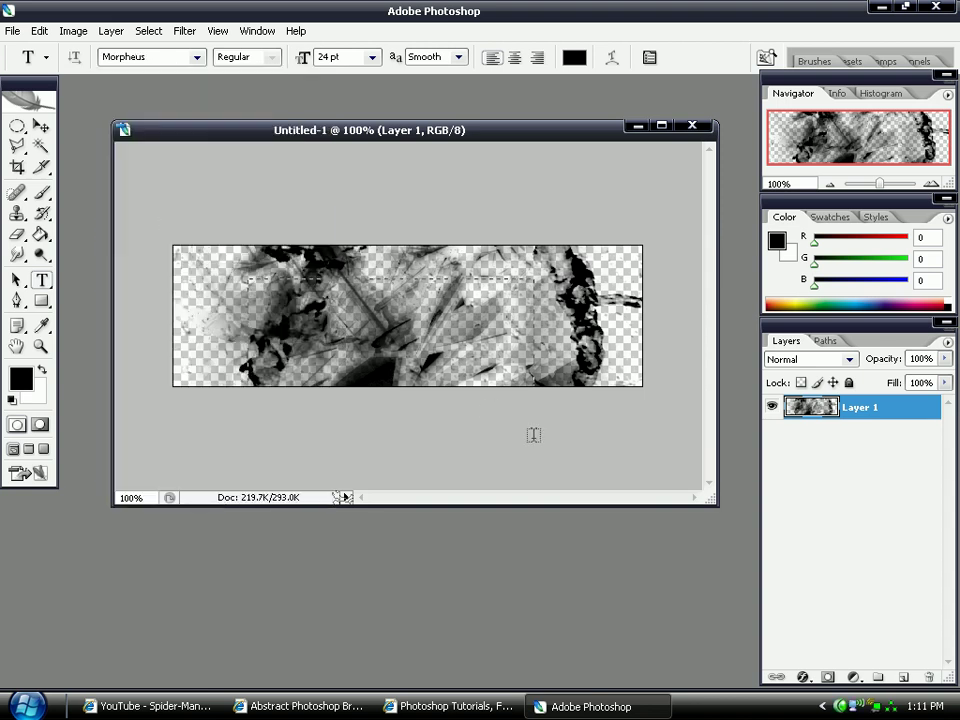
Type TEXT in a text box on the banner and colour it white (ffffff)
drag(533, 435, 597, 355)
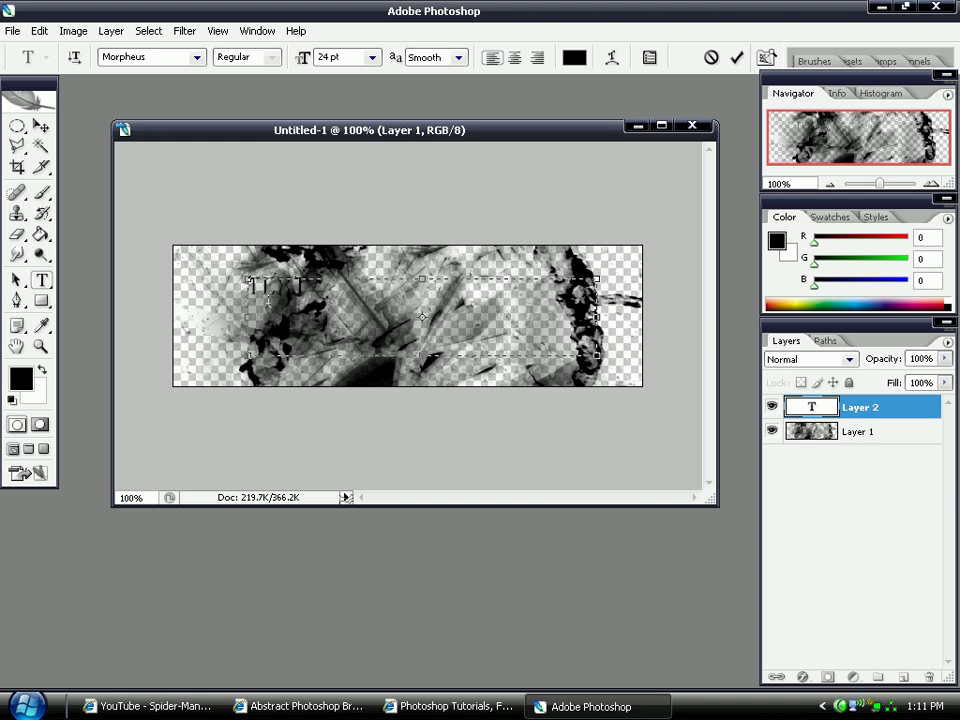
key(ctrl+a)
click(574, 57)
click(328, 186)
click(268, 69)
click(686, 57)
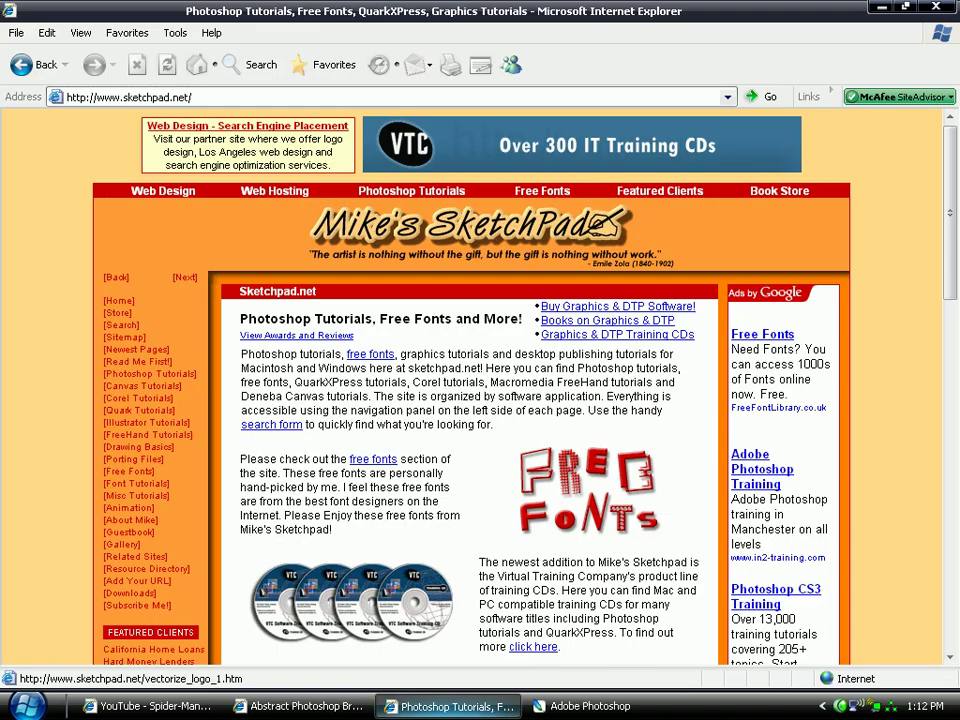
Switch to Internet Explorer and open sketchpad.net's Free Fonts page
click(450, 706)
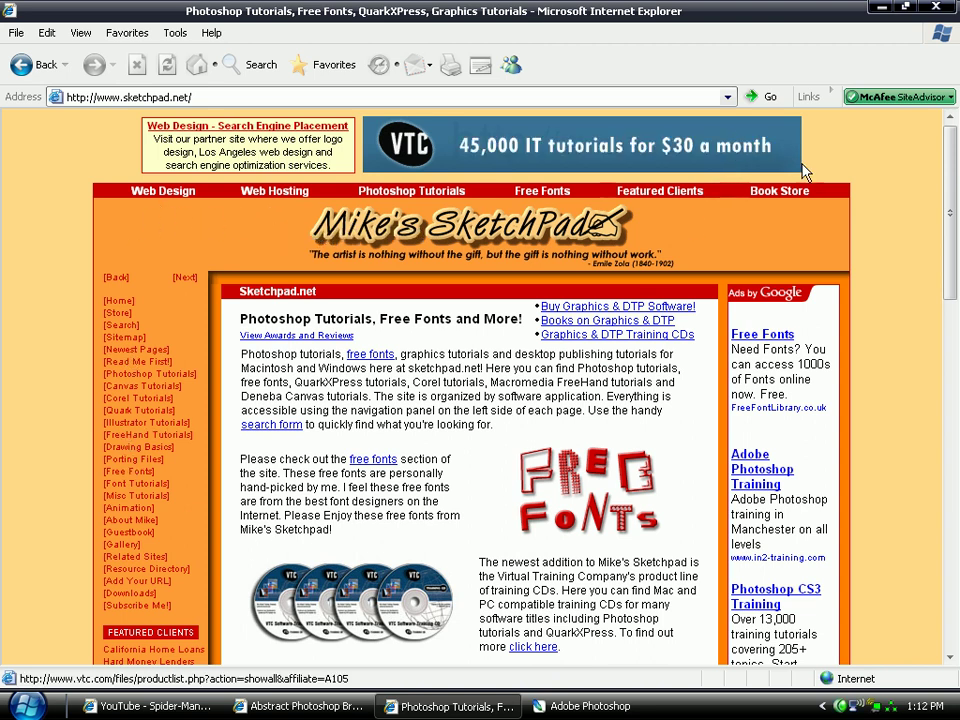
click(550, 201)
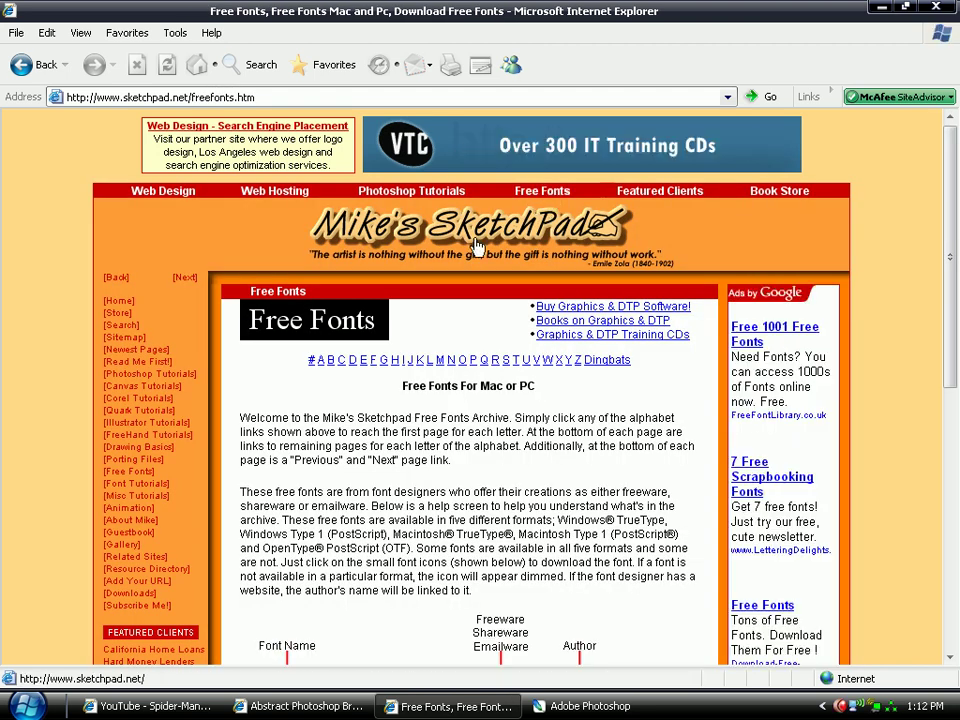
List the free fonts whose names start with A
scroll(434, 304, down, 3)
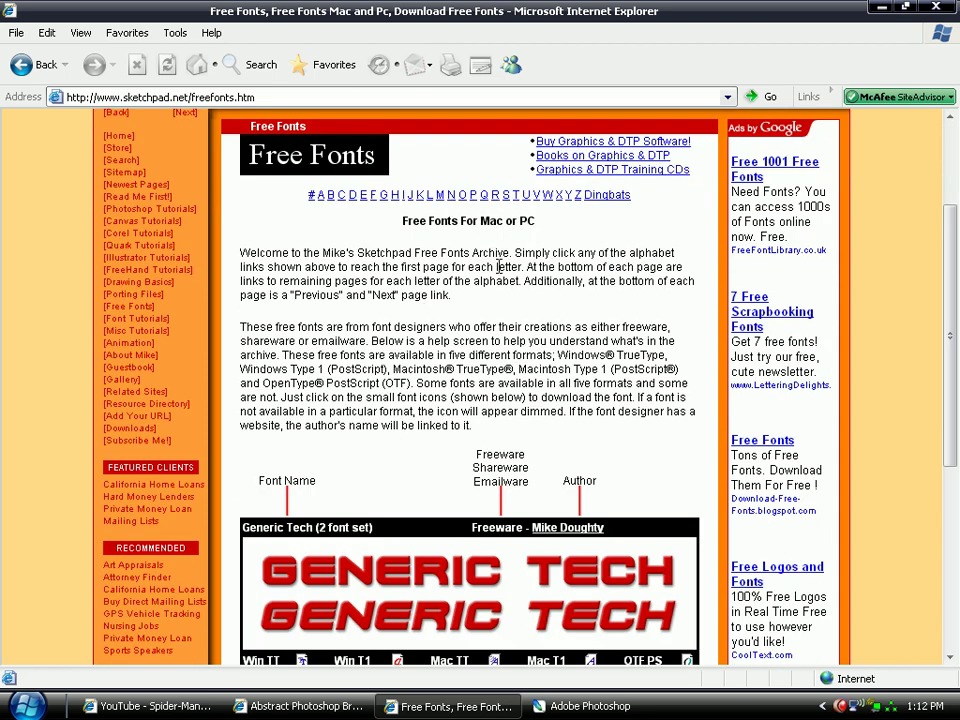
scroll(498, 268, down, 3)
scroll(459, 277, up, 5)
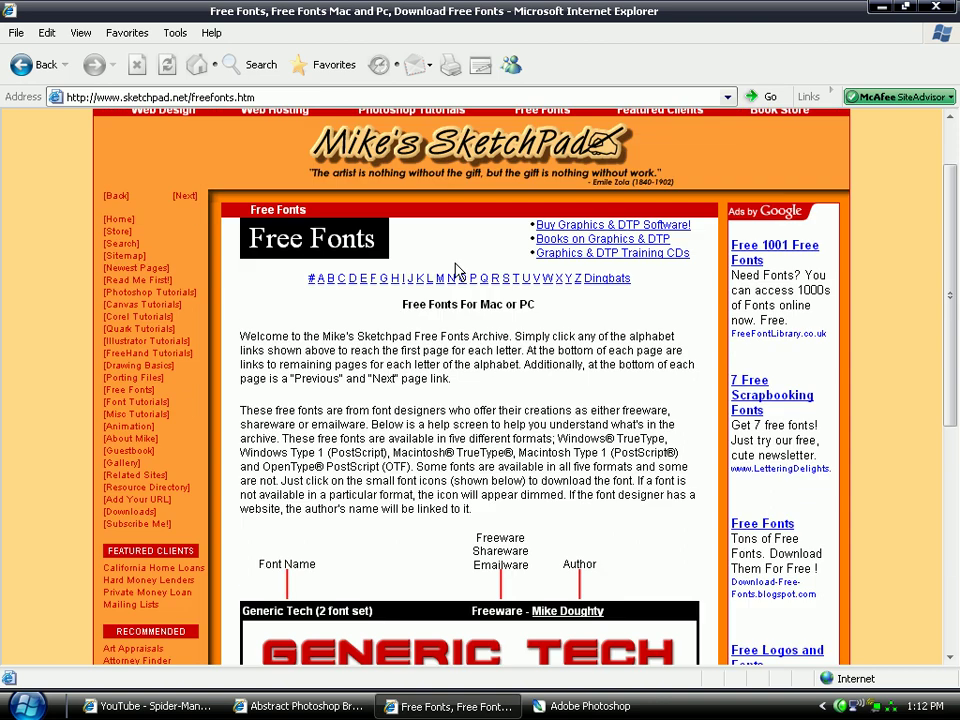
click(321, 279)
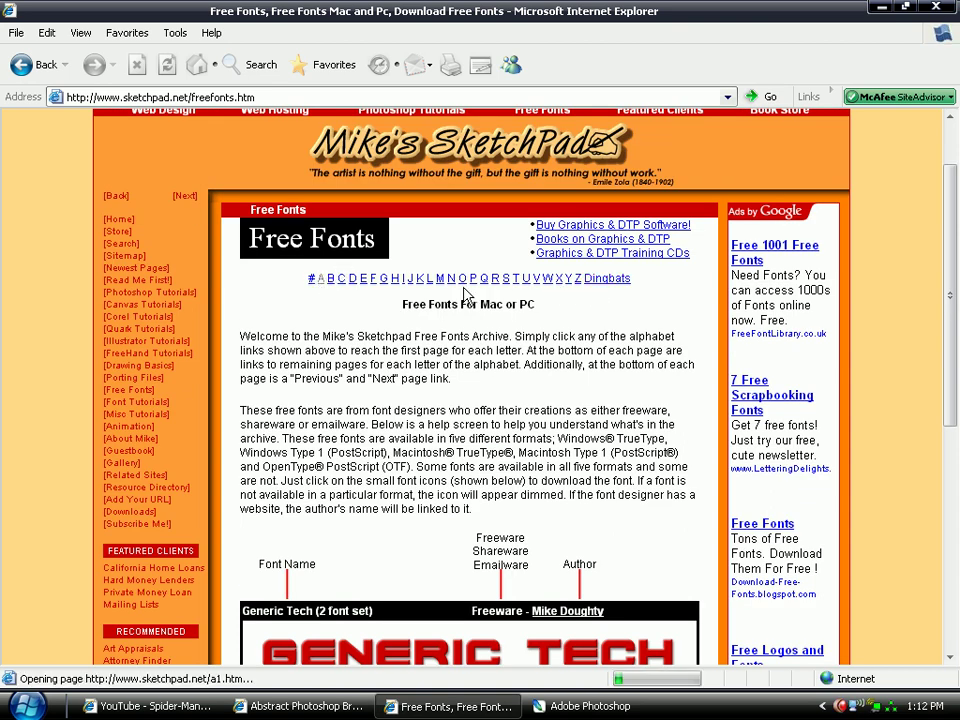
Go to page 4 of the A fonts and scroll to the AlphaMack preview
scroll(467, 296, down, 14)
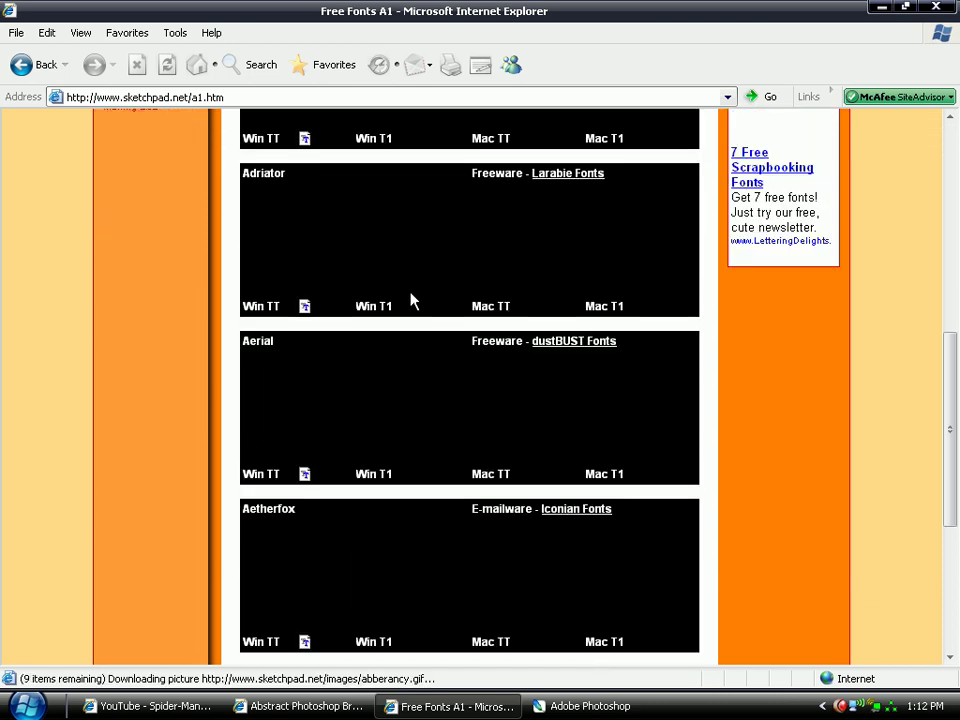
scroll(406, 296, up, 7)
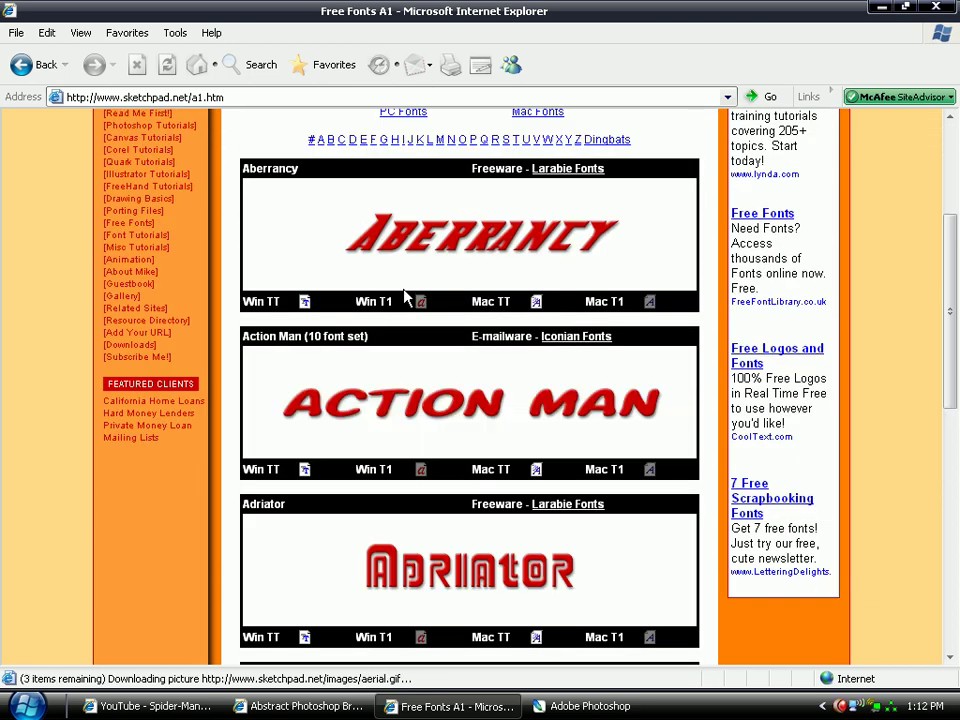
scroll(406, 296, down, 6)
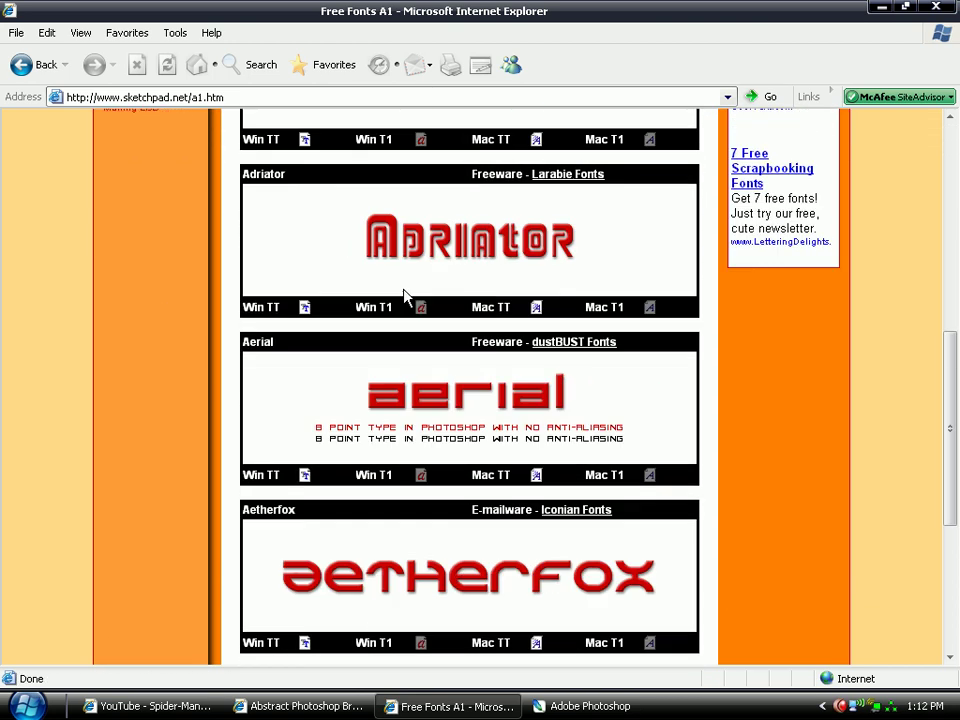
scroll(406, 296, down, 6)
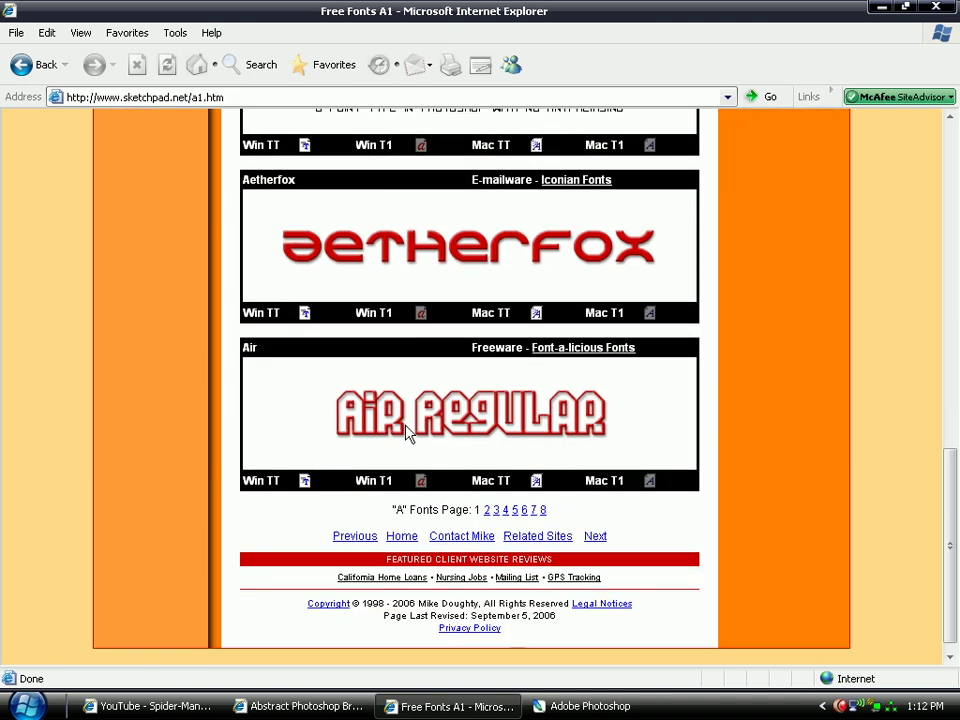
click(505, 510)
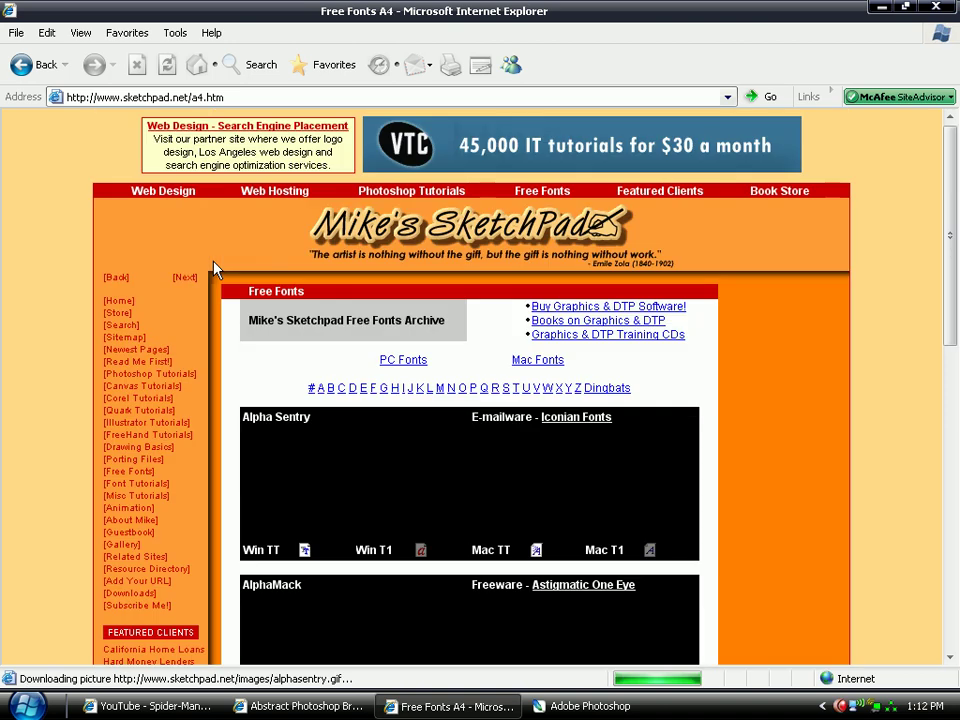
scroll(224, 310, down, 5)
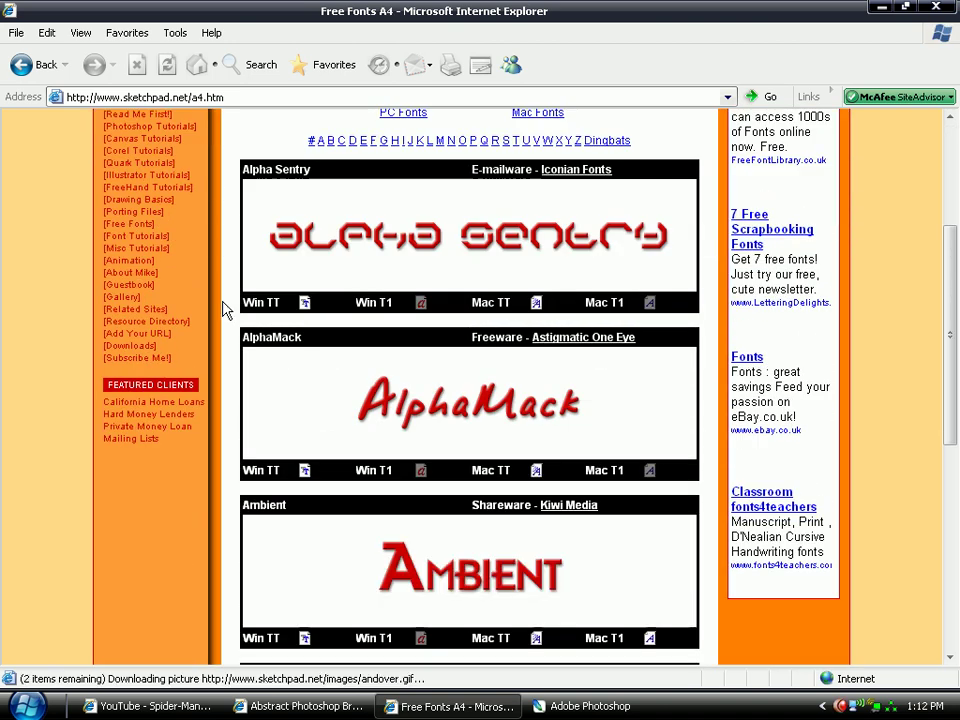
scroll(224, 310, down, 5)
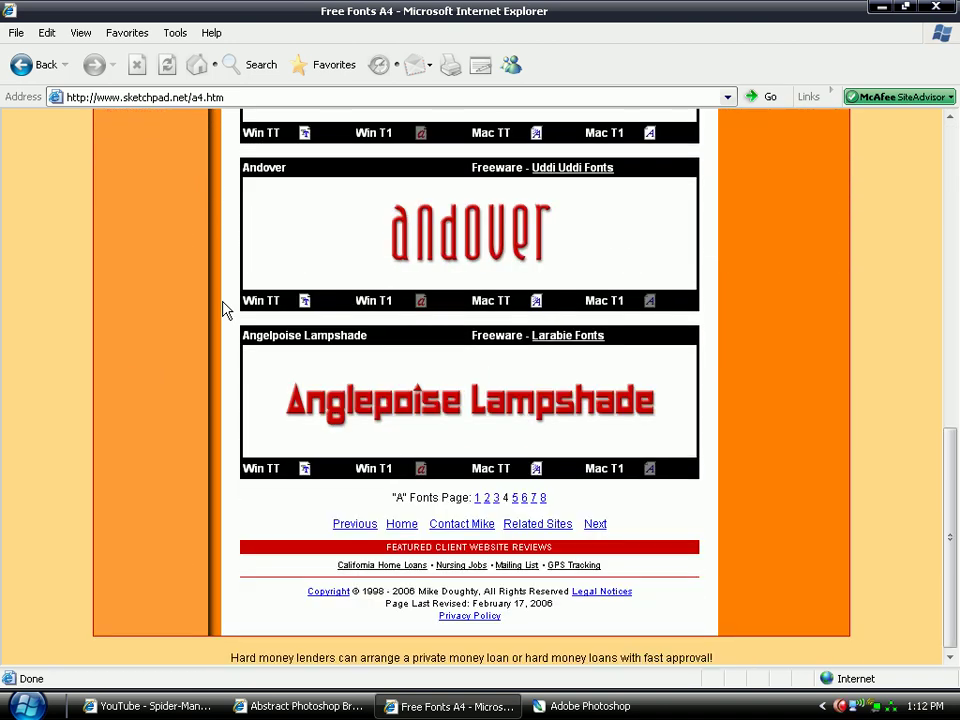
scroll(460, 460, up, 3)
scroll(443, 428, up, 5)
scroll(440, 430, up, 3)
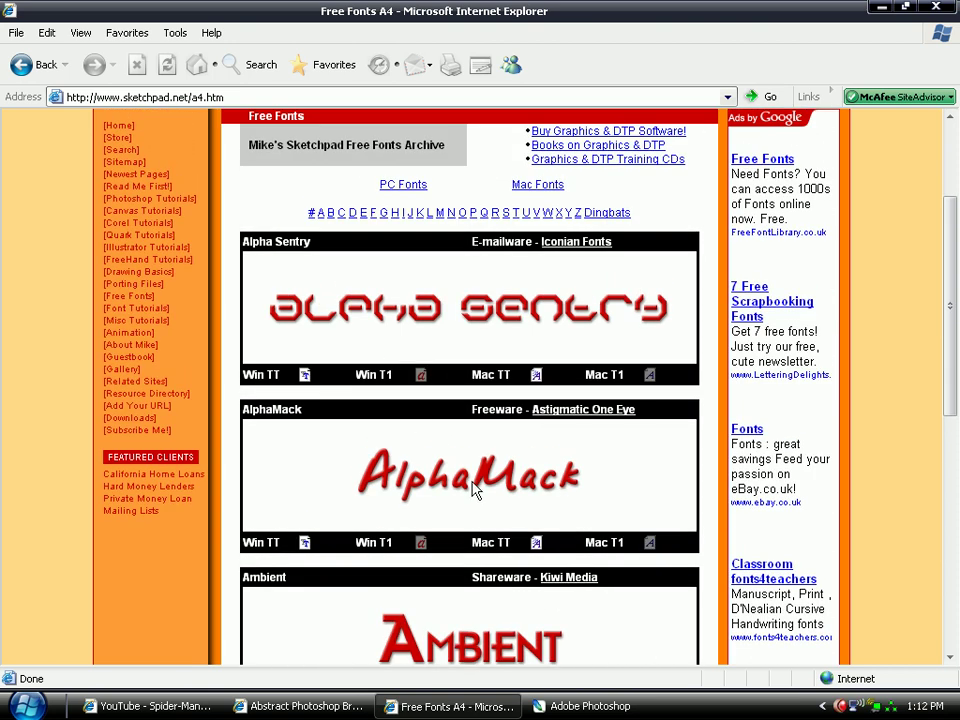
scroll(450, 475, down, 3)
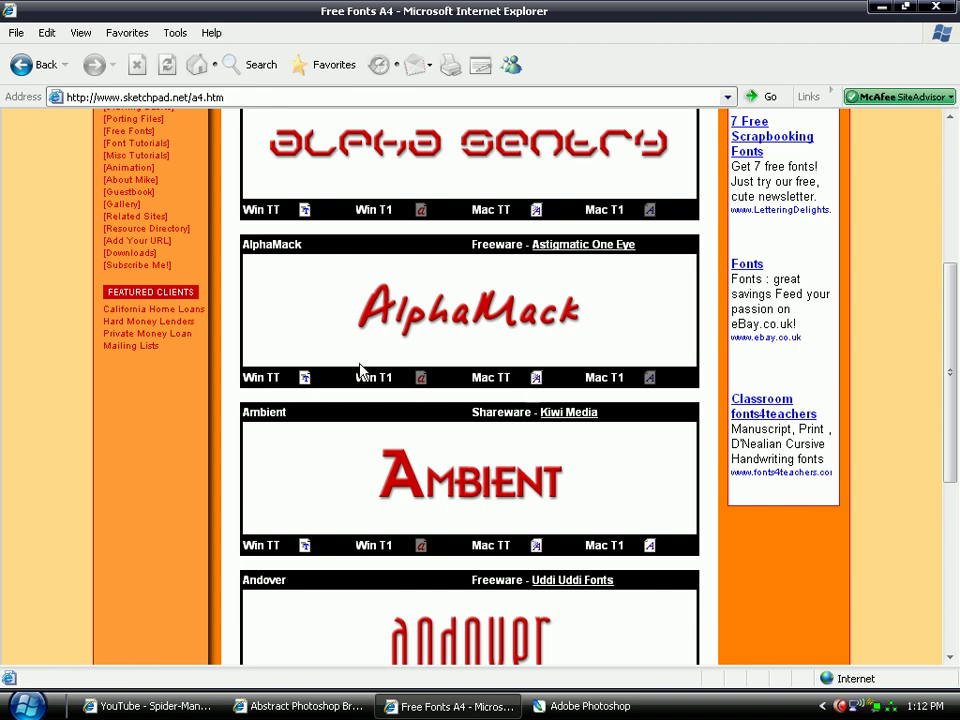
Download AlphaMack's Windows TrueType alphamack.zip into the Brushes folder and close the completion notice
click(305, 380)
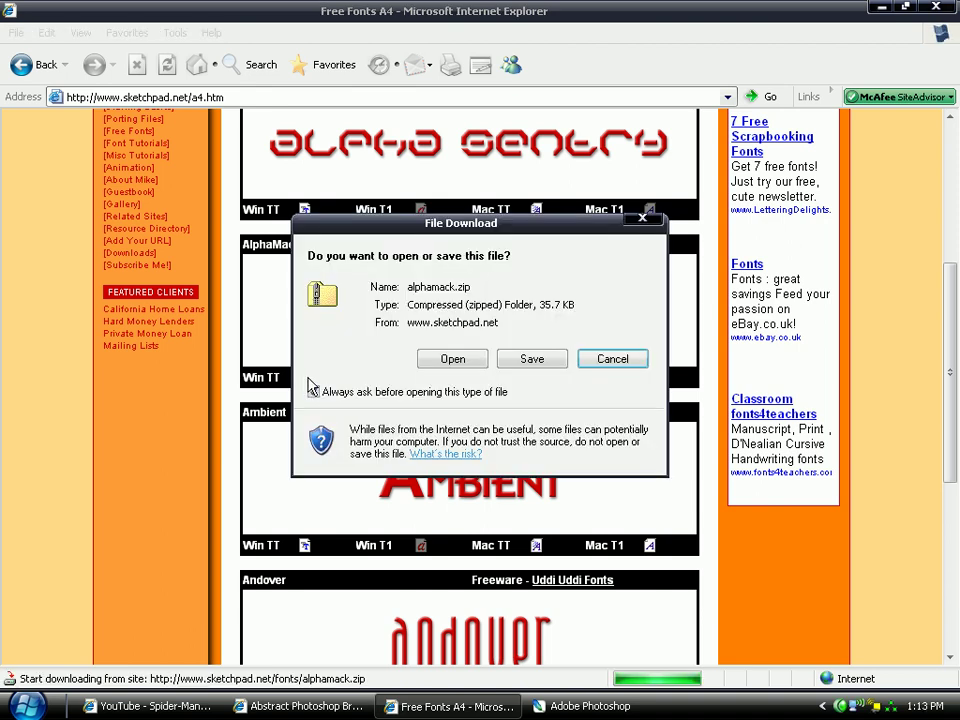
click(551, 360)
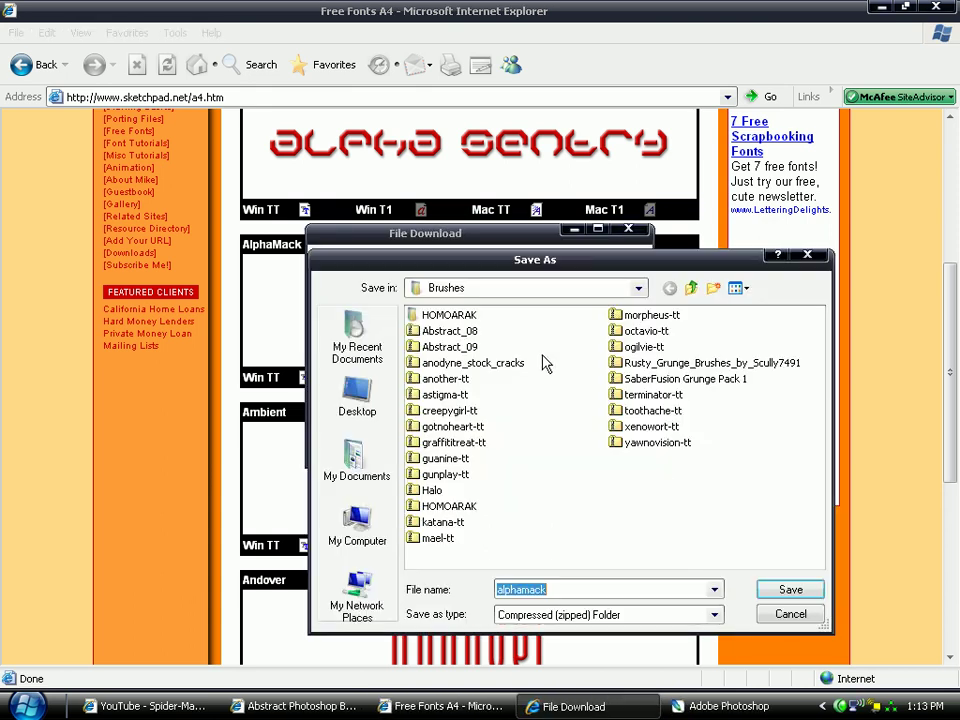
click(785, 589)
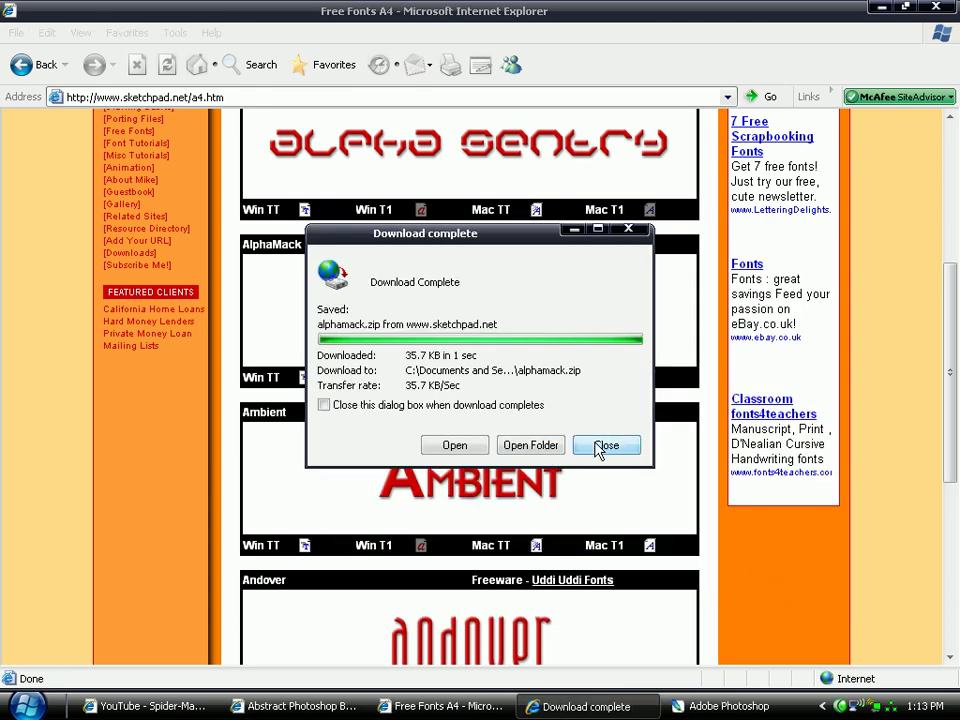
click(598, 447)
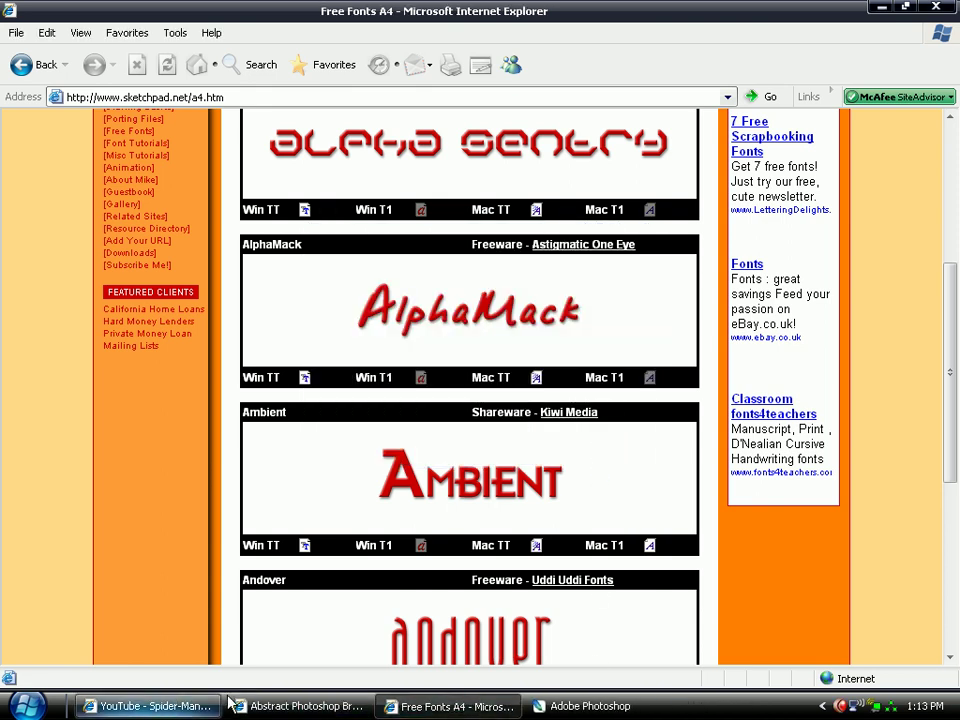
Open the Brushes folder inside My Documents in Windows Explorer
click(42, 708)
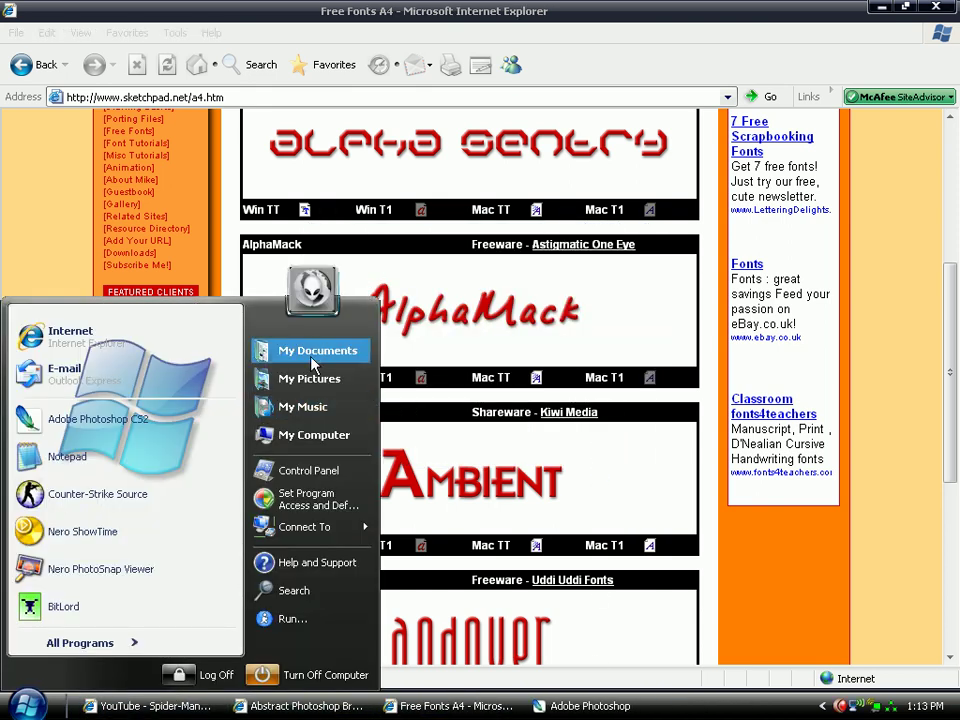
click(527, 297)
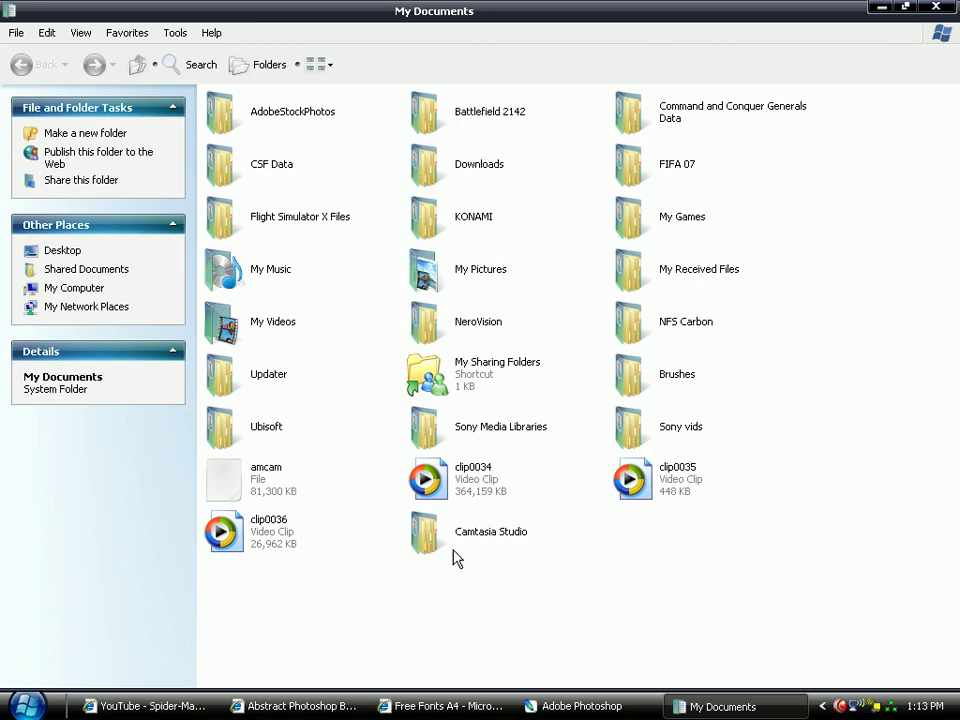
double_click(666, 392)
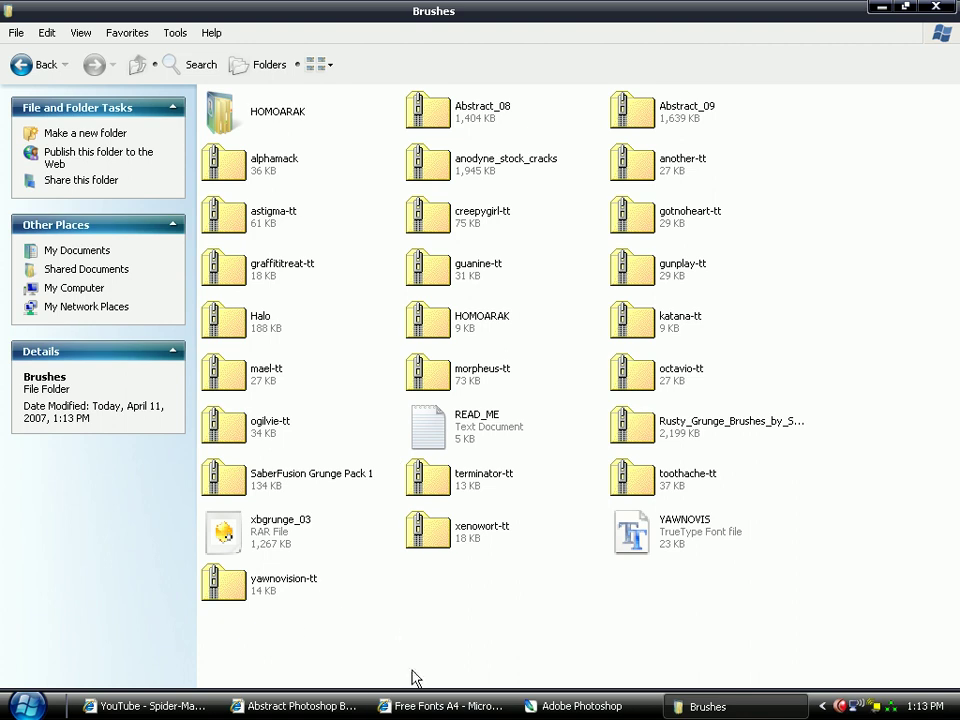
click(450, 705)
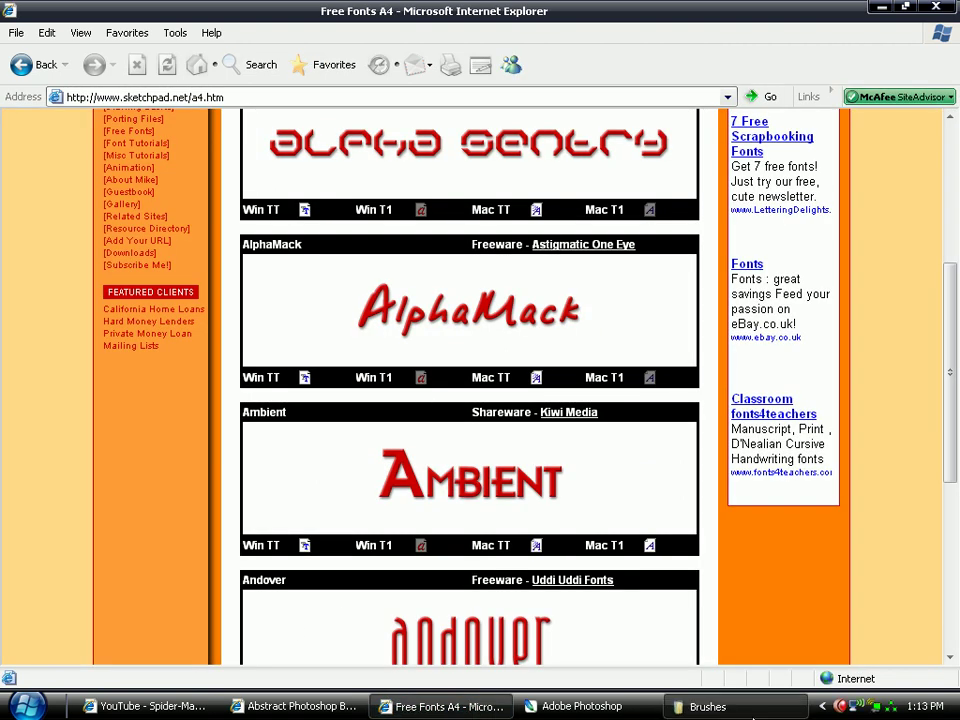
click(747, 705)
Extract alphamack.zip here and cut the extracted ALPHMA__ TrueType font file
click(252, 170)
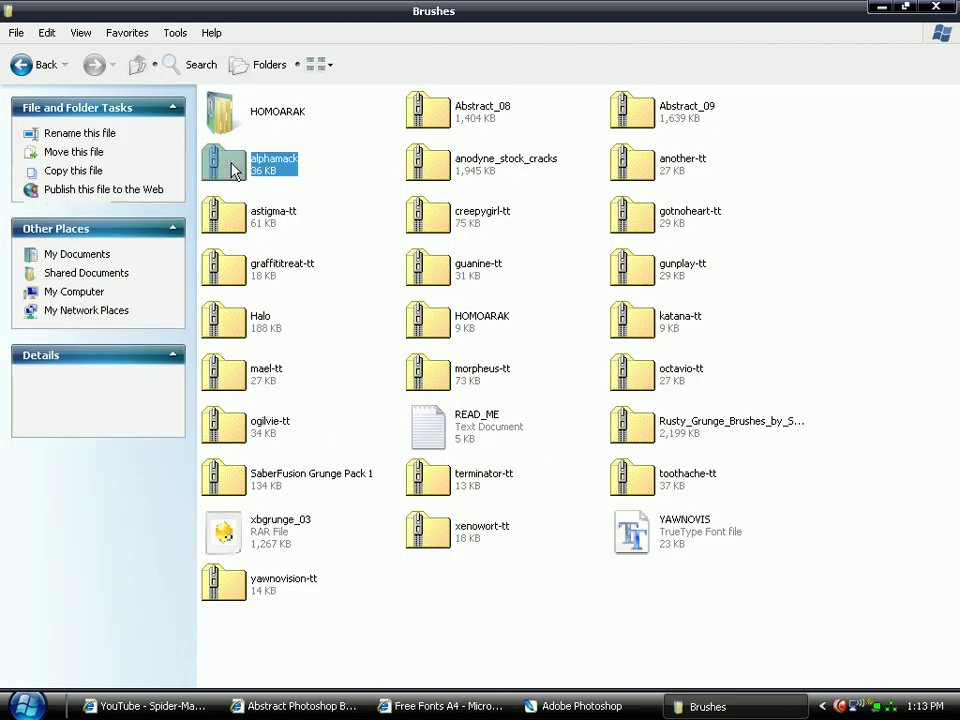
right_click(234, 172)
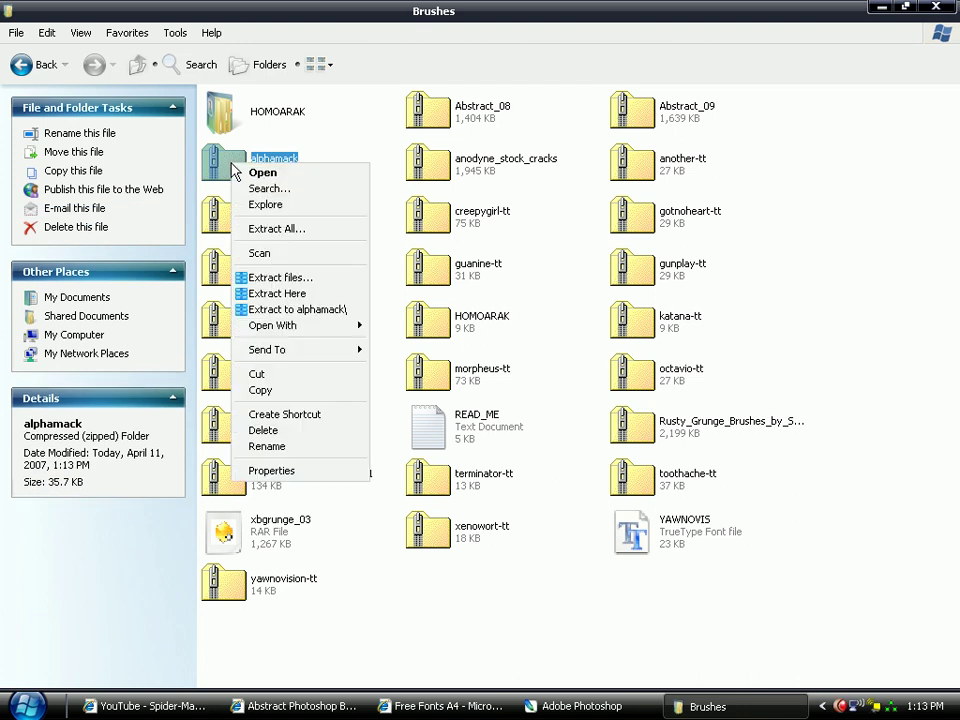
click(265, 293)
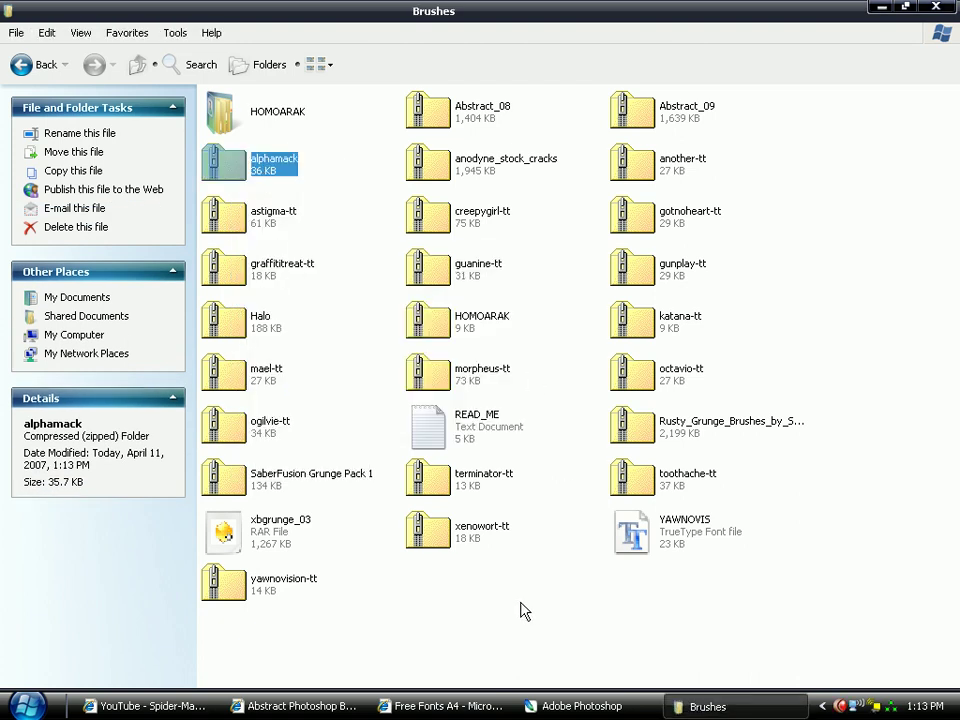
click(445, 582)
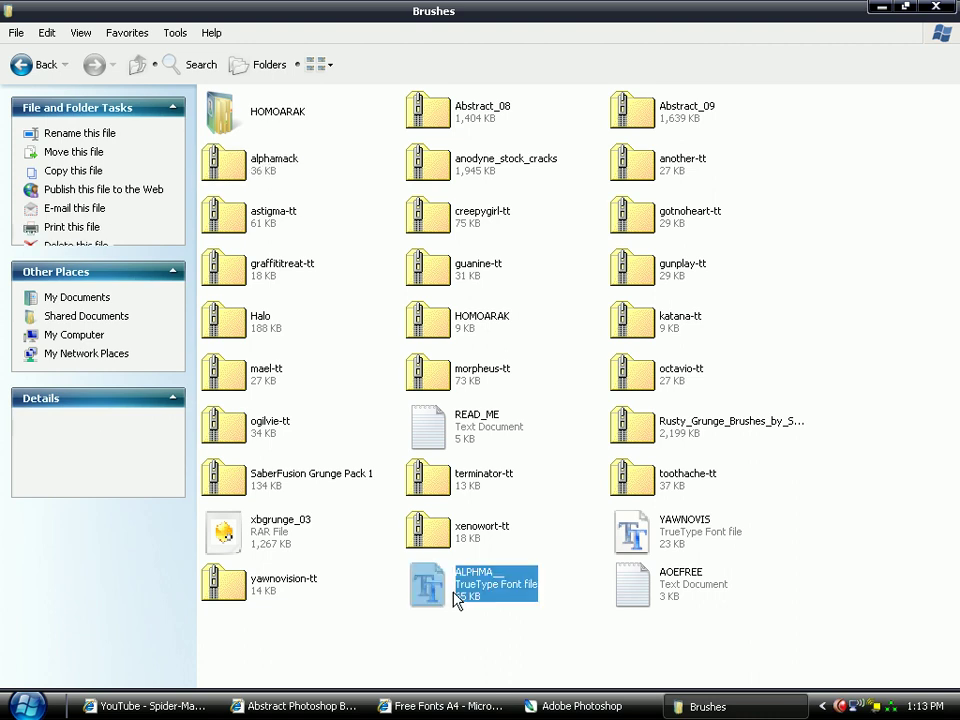
right_click(425, 578)
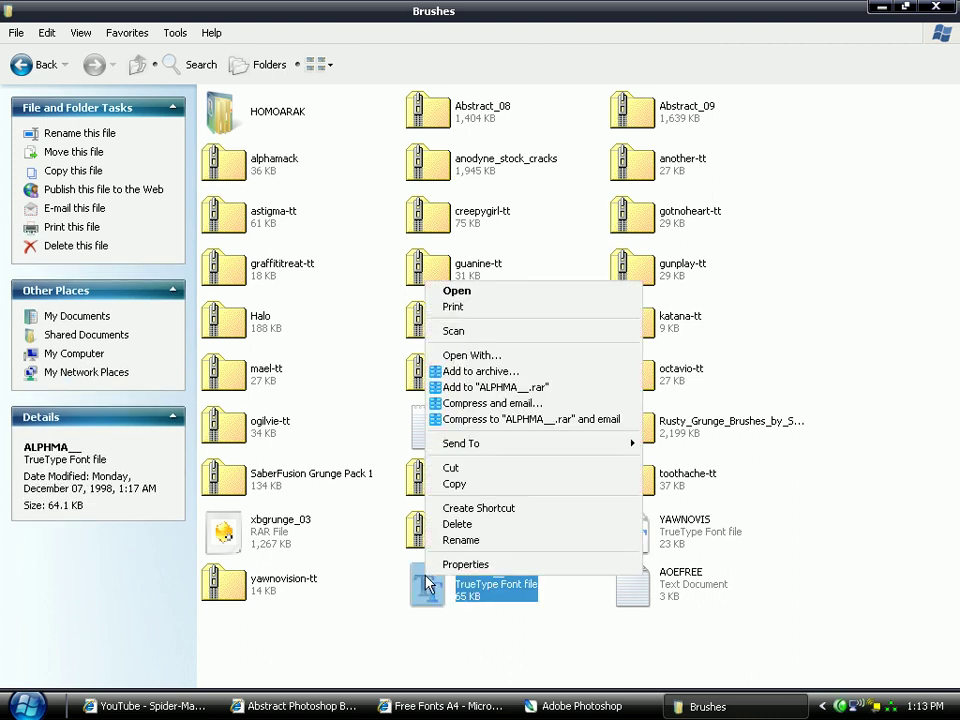
click(440, 467)
key(super)
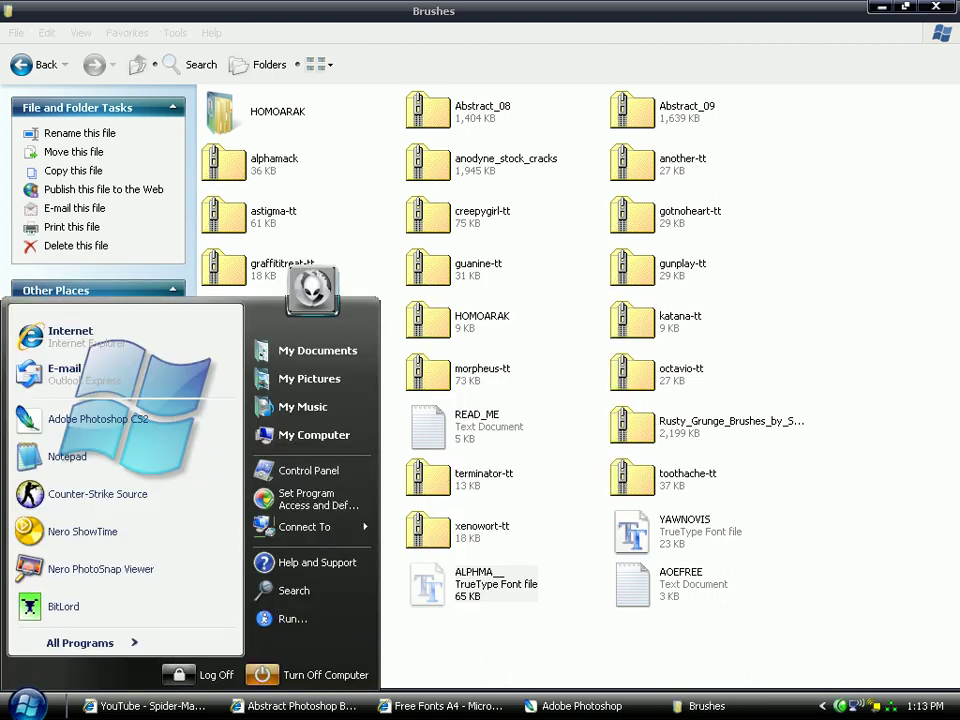
Go to Local Disk (C:) > WINDOWS > Fonts and paste the AlphaMack font in to install it
click(286, 440)
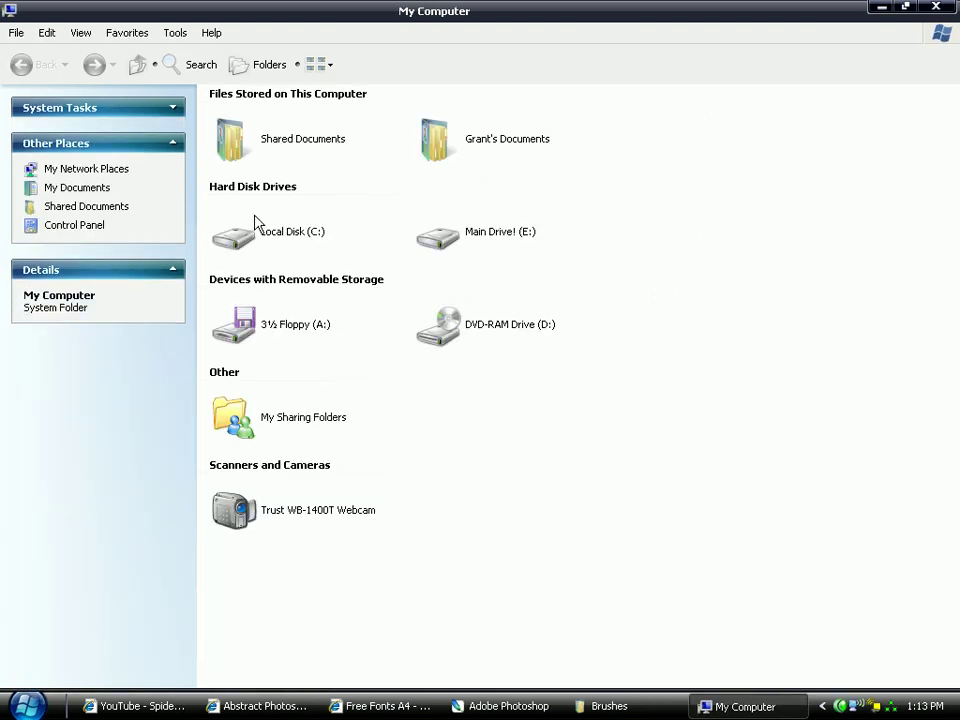
double_click(255, 229)
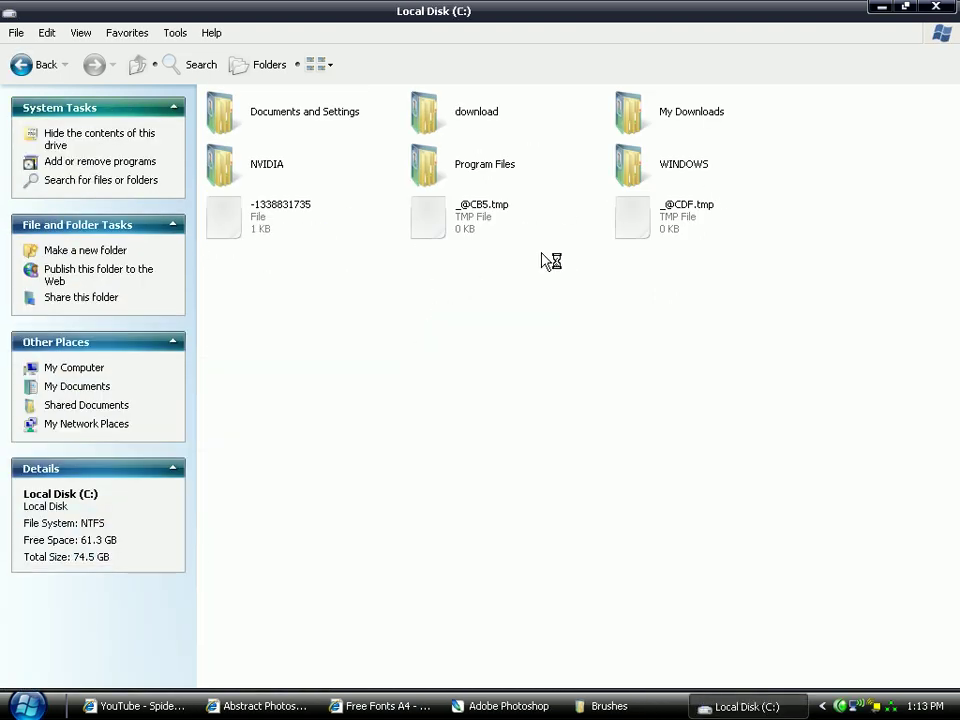
key(BackSpace)
double_click(283, 248)
double_click(652, 160)
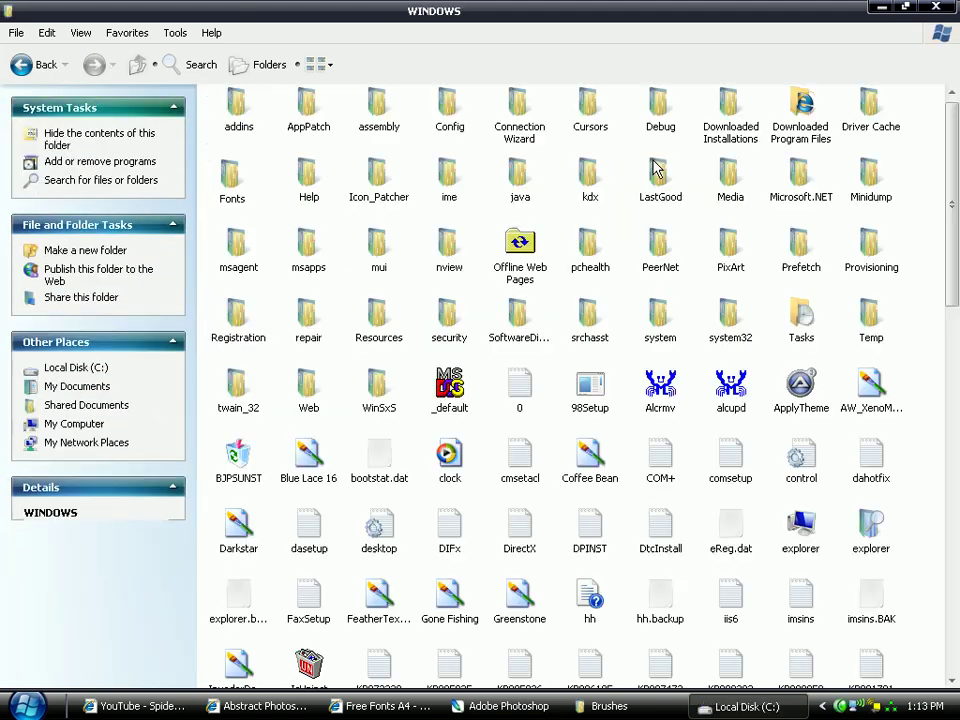
click(229, 176)
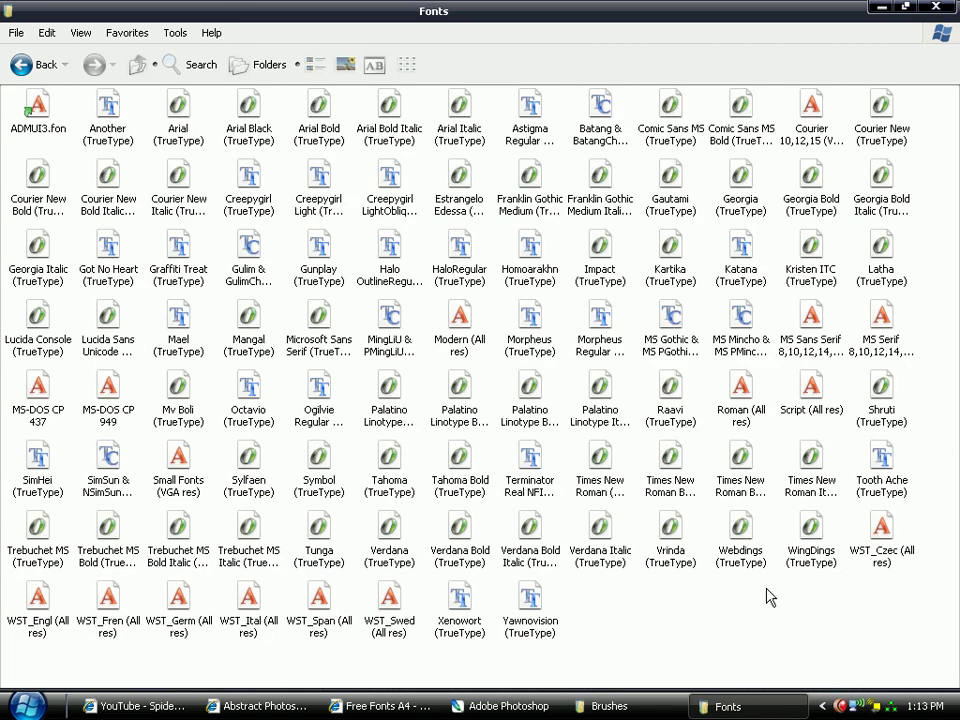
right_click(769, 594)
click(786, 621)
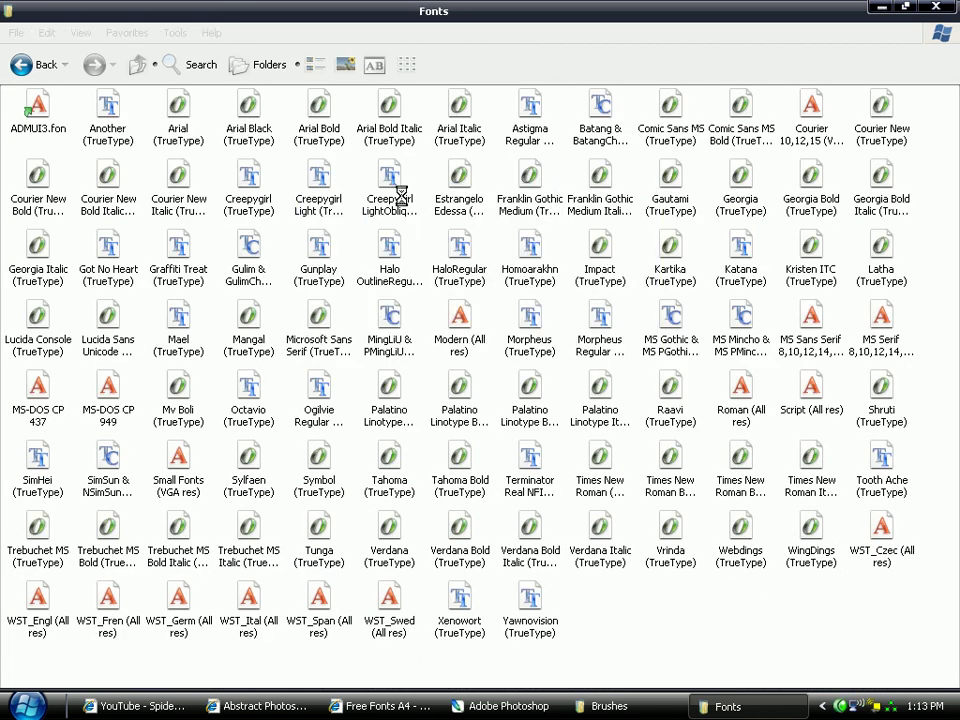
Change the TEXT layer's font family to AlphaMack AOE
click(500, 706)
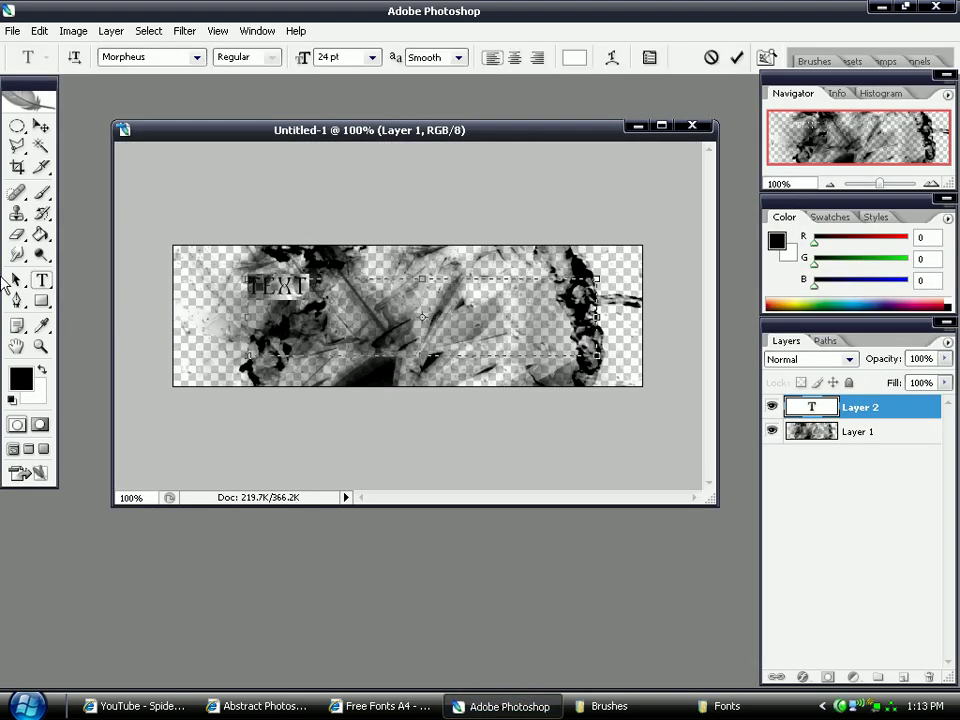
click(197, 57)
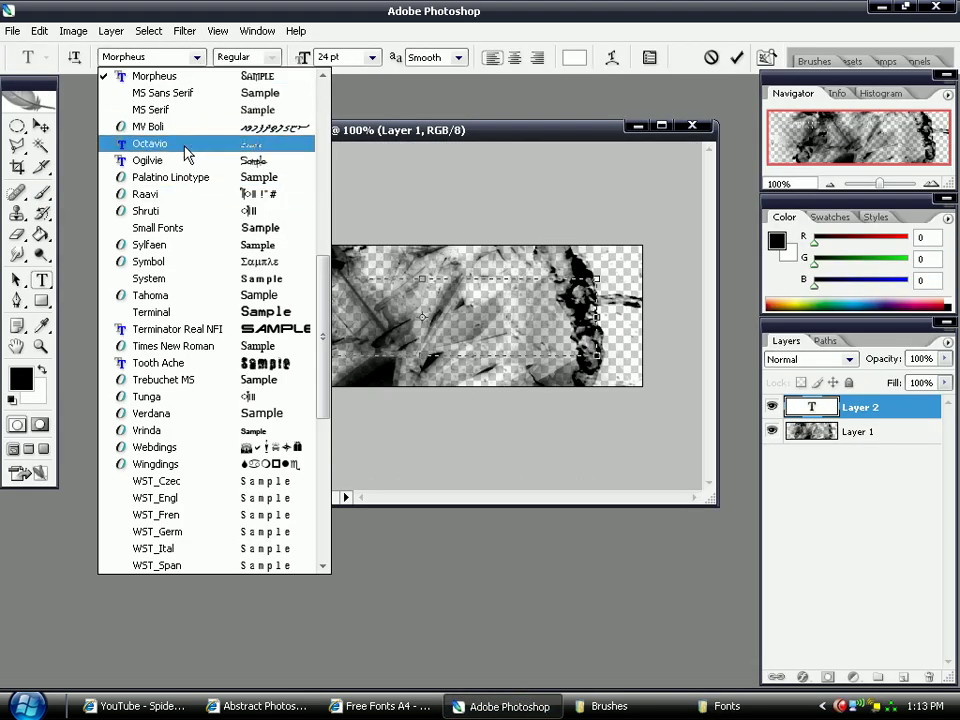
scroll(185, 145, up, 4)
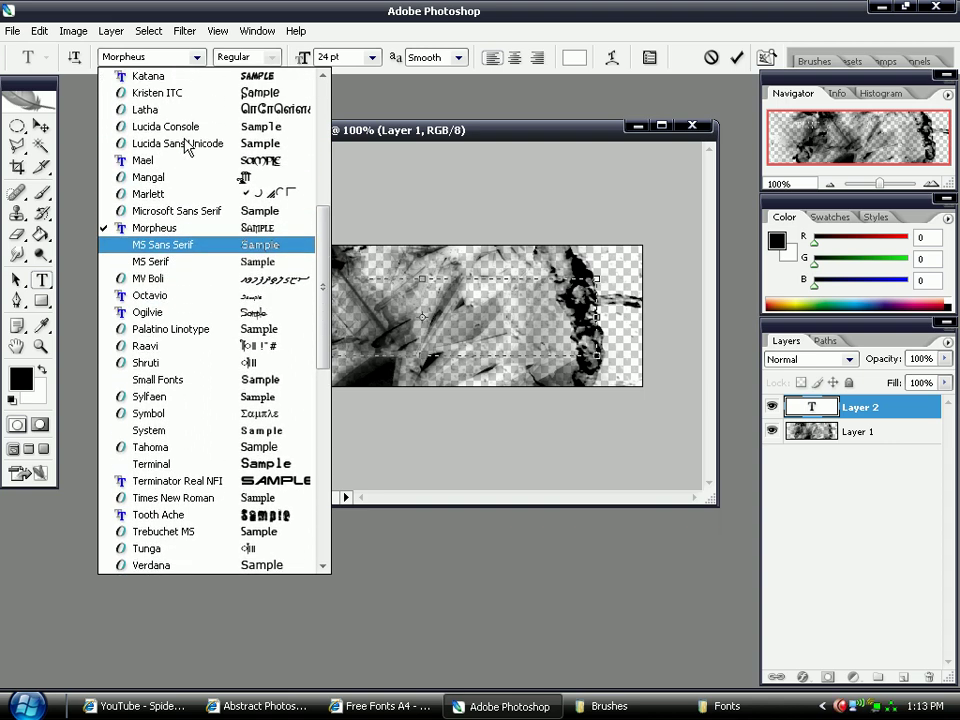
scroll(185, 145, up, 1)
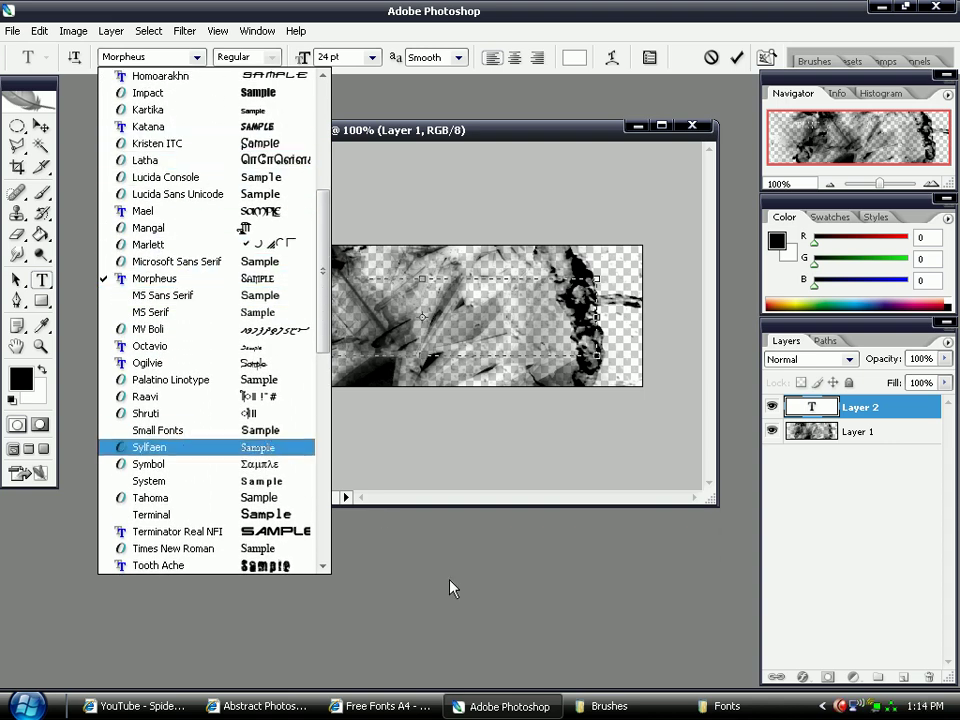
click(383, 706)
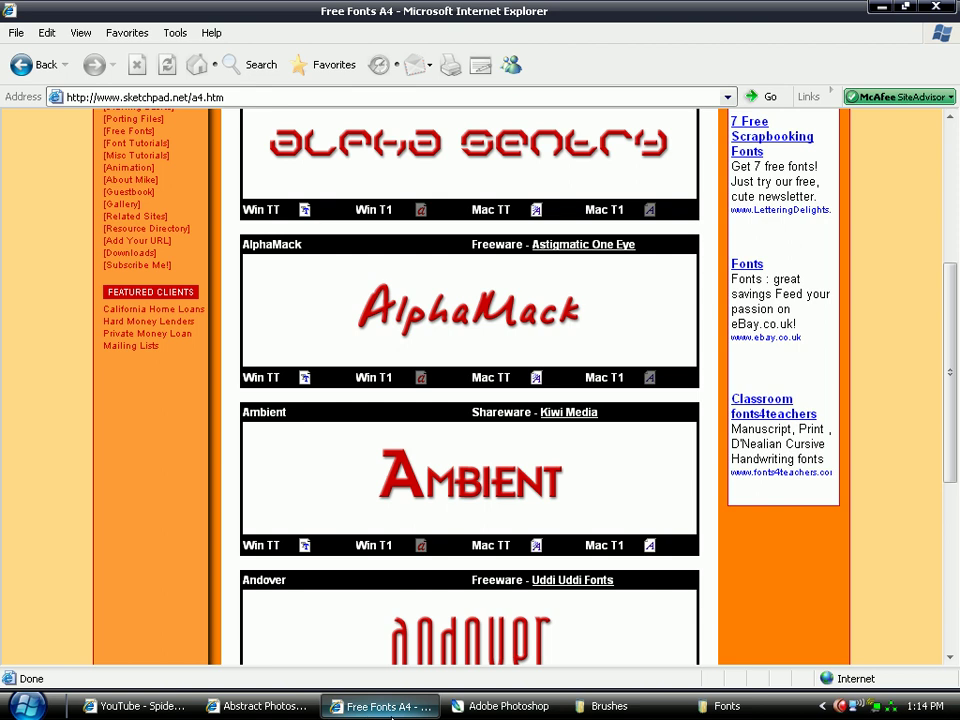
key(alt+Tab)
click(197, 57)
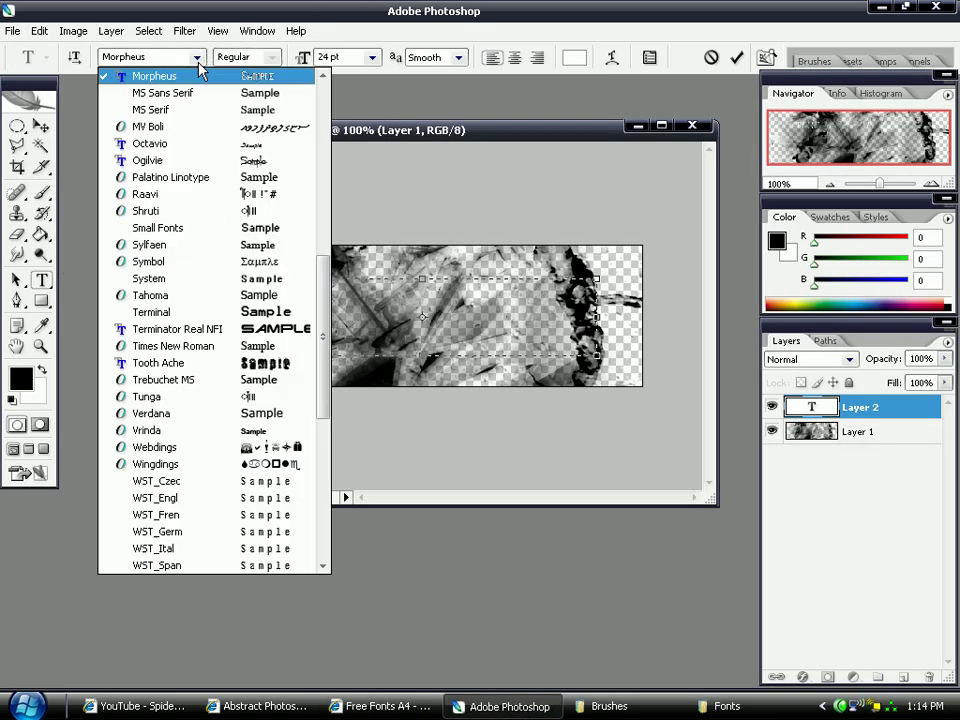
scroll(195, 220, up, 10)
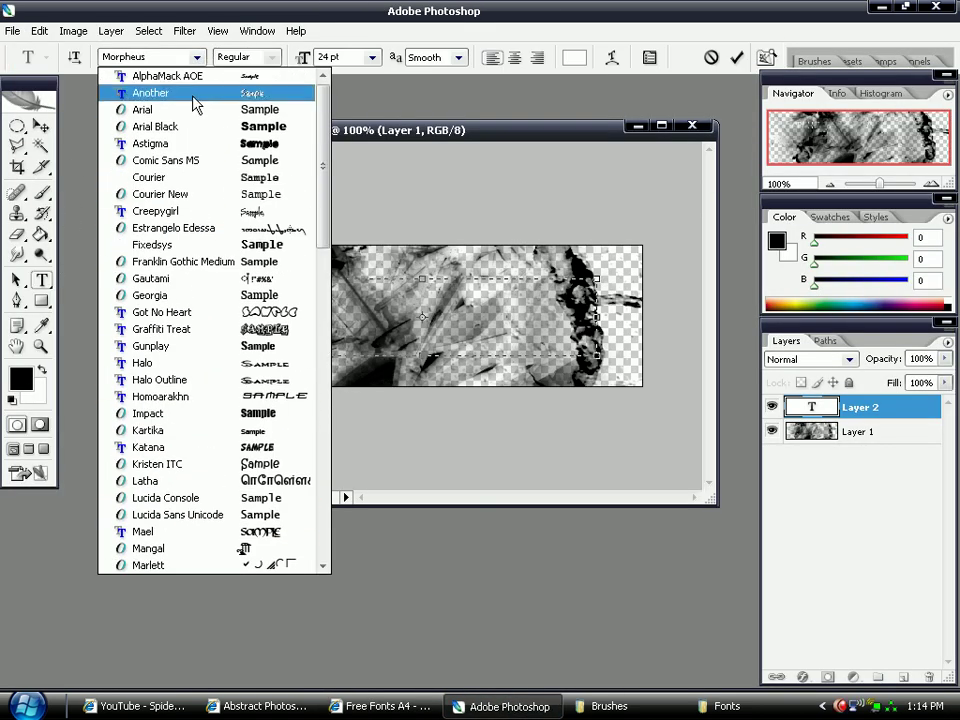
click(217, 77)
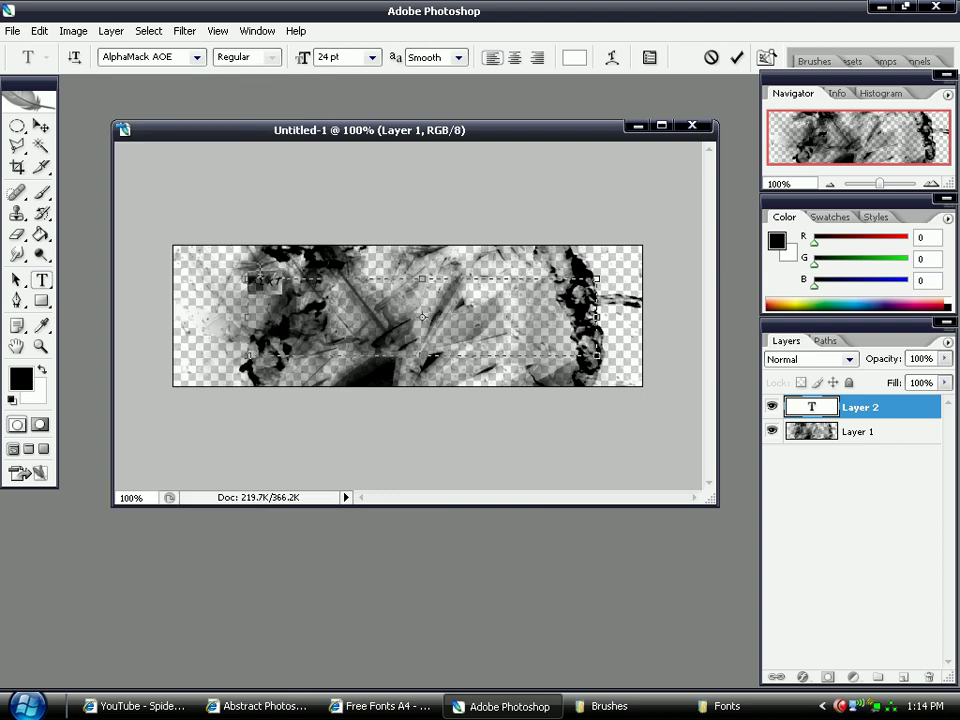
Set the text size to 72 pt and finish editing the text
click(372, 57)
click(340, 306)
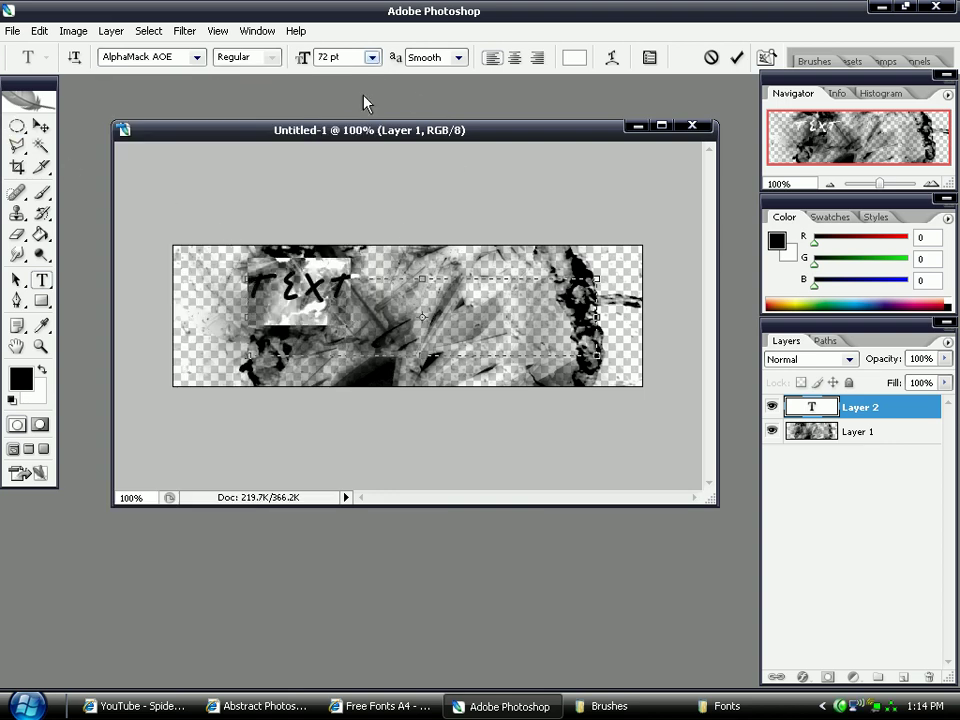
click(41, 146)
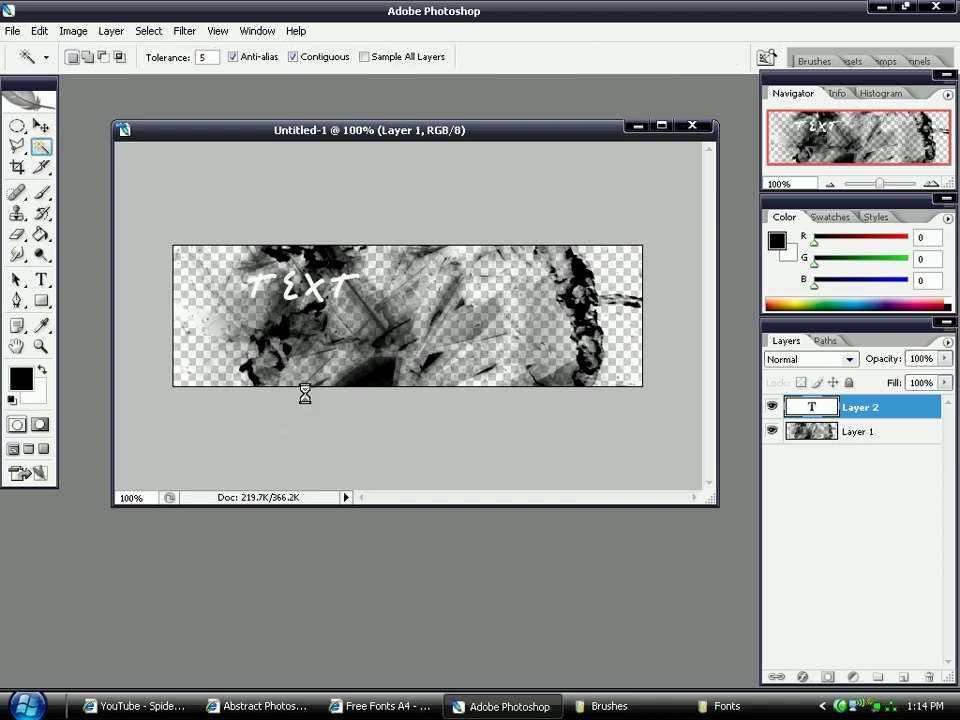
With the Move tool, deselect and drag the TEXT word to the banner's centre
click(355, 376)
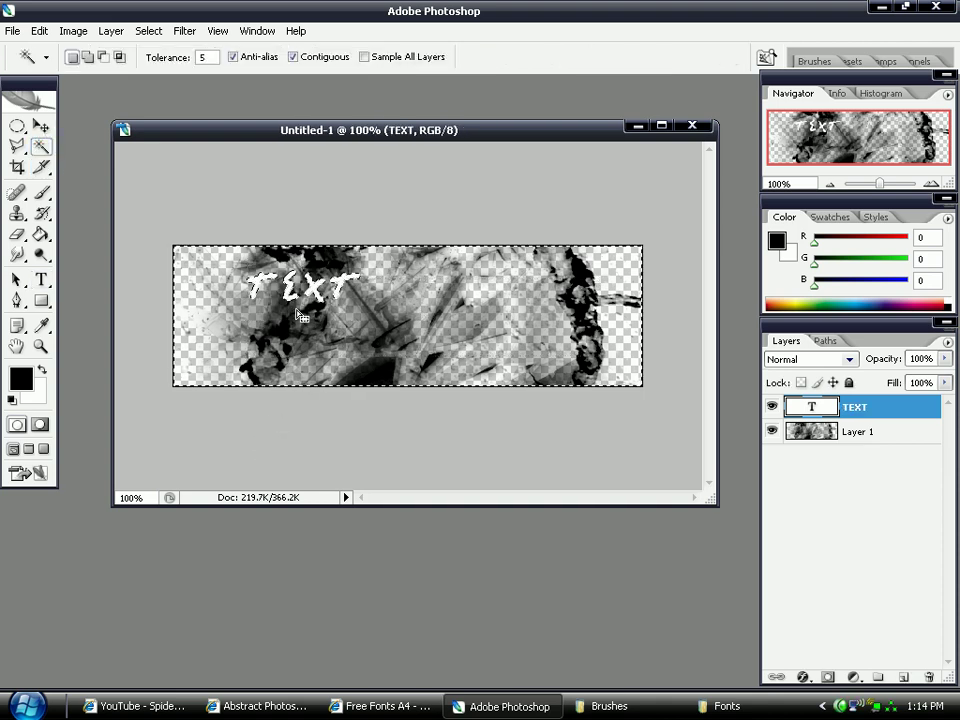
key(v)
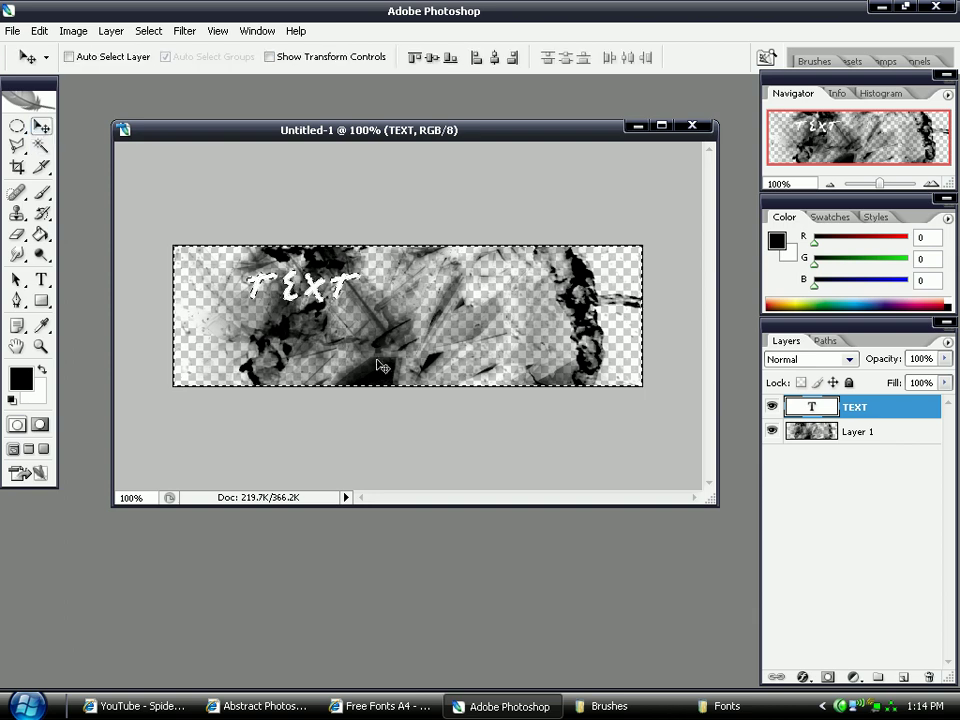
drag(385, 345, 475, 344)
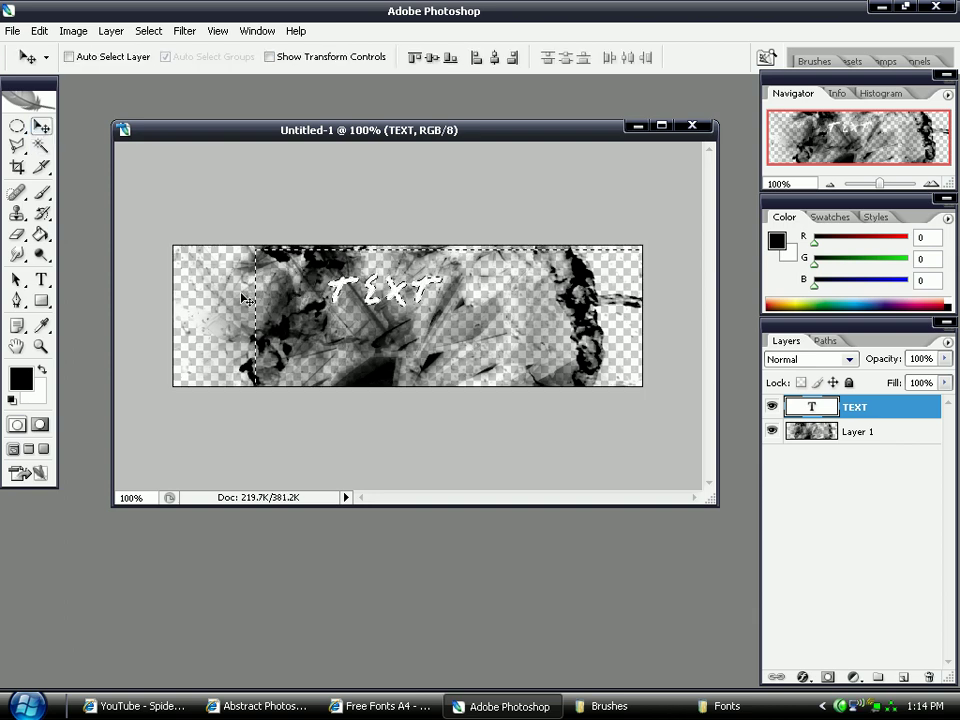
key(super)
key(super)
key(ctrl+d)
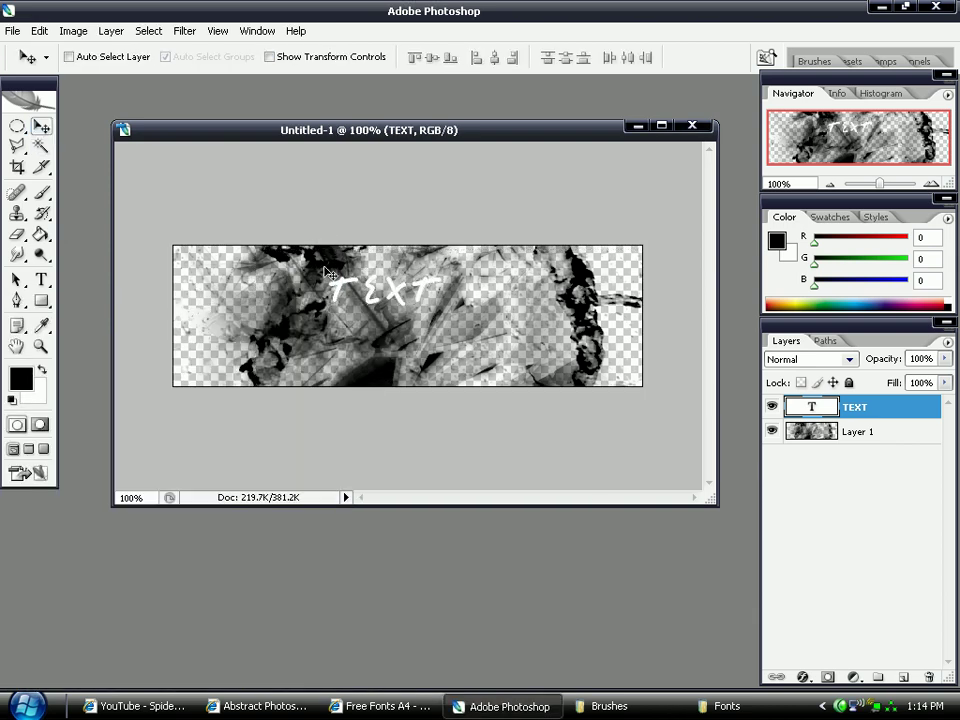
drag(425, 321, 453, 348)
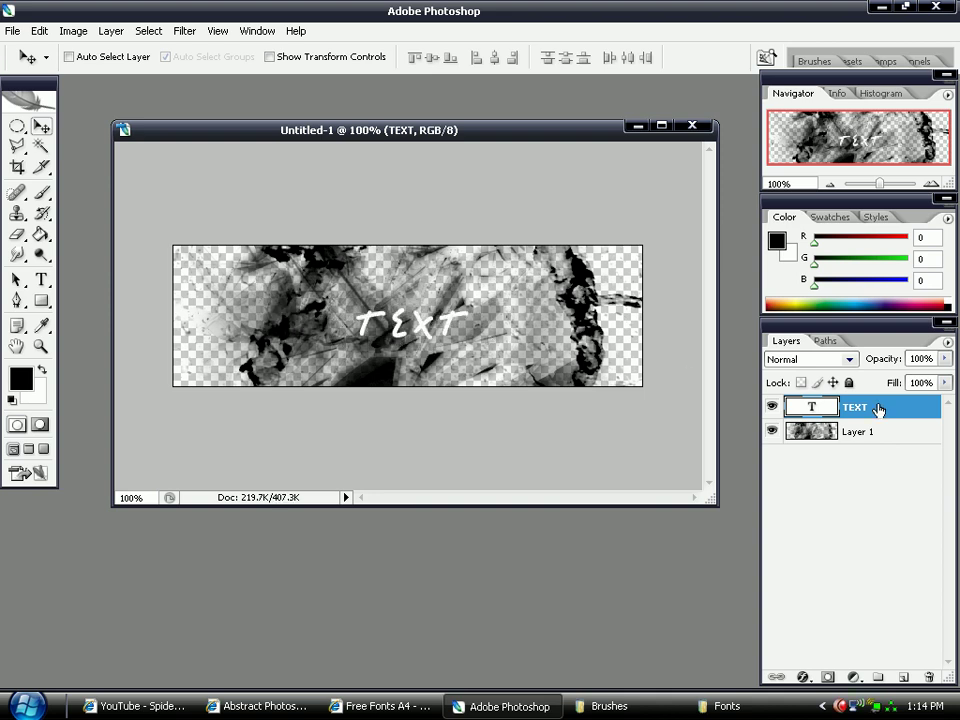
Add a 1 px black stroke effect to the TEXT layer
click(804, 679)
click(847, 632)
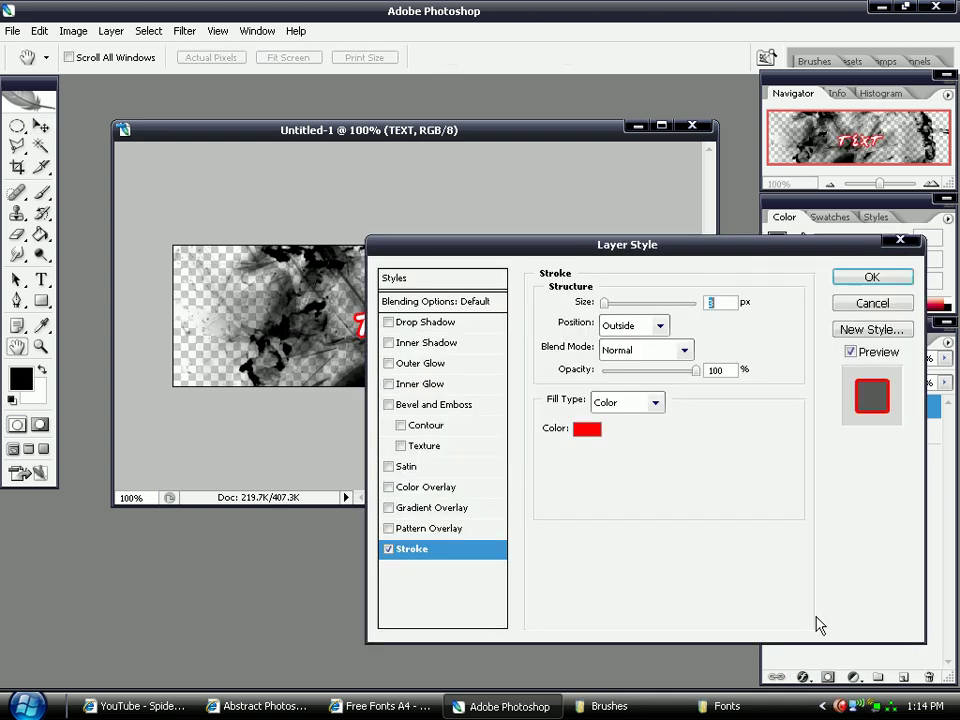
click(587, 428)
text(000000)
click(690, 58)
drag(608, 306, 603, 308)
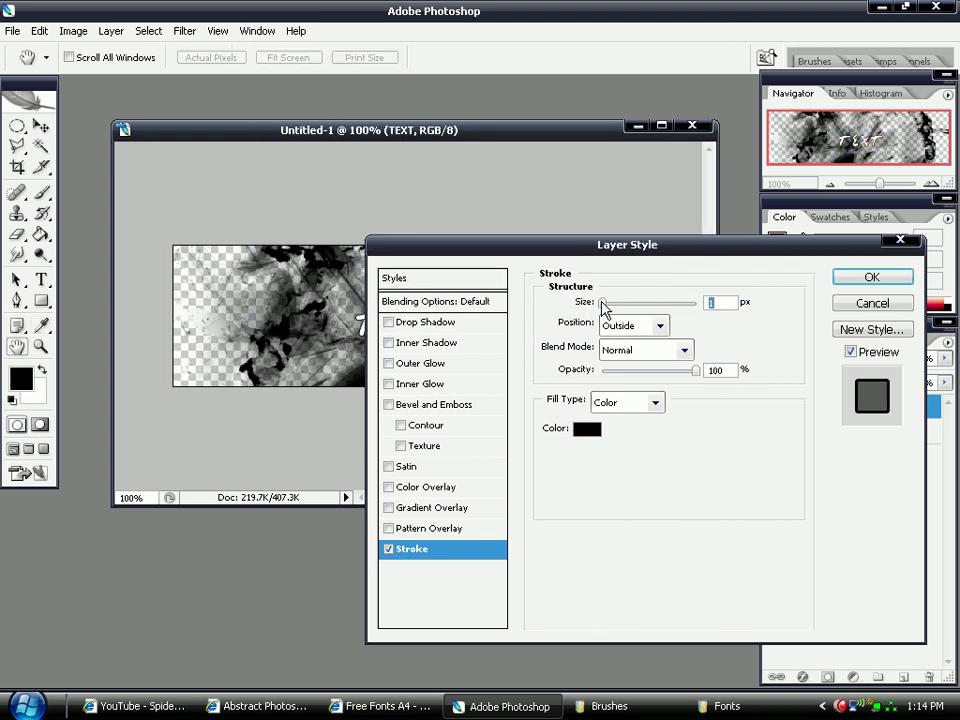
drag(502, 250, 641, 224)
Add Bevel and Emboss with Contour and apply the layer style
click(528, 376)
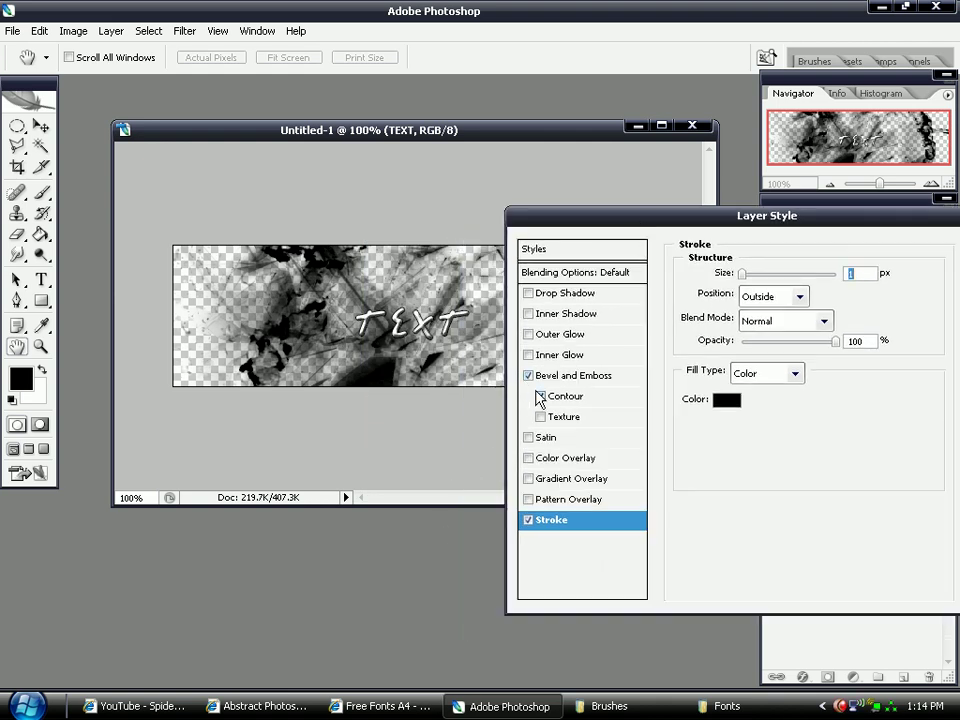
click(540, 396)
drag(545, 218, 3, 222)
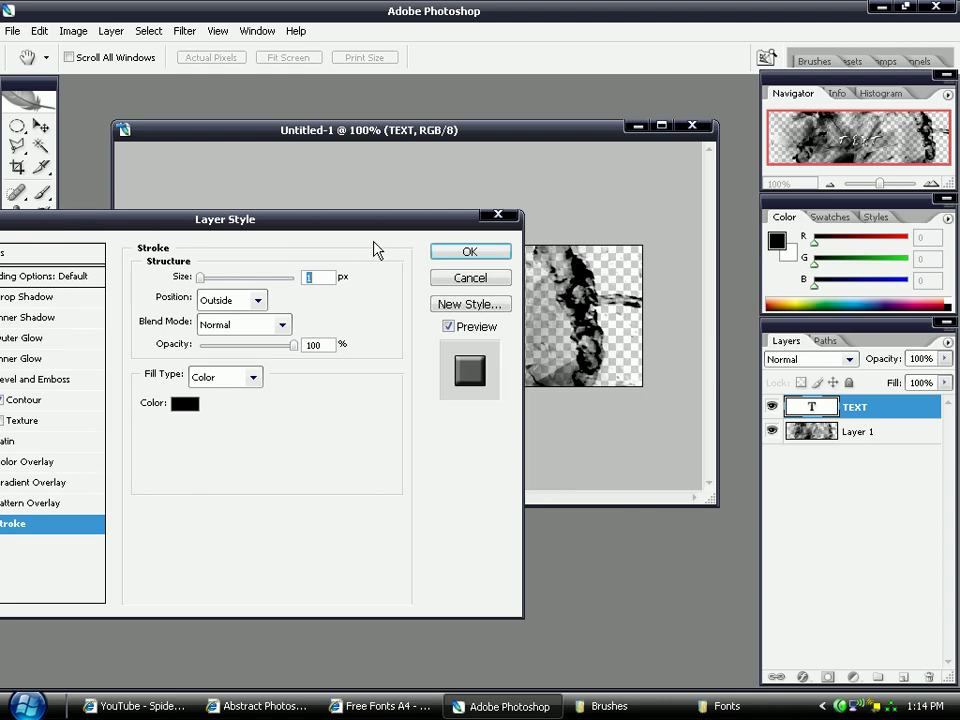
click(460, 258)
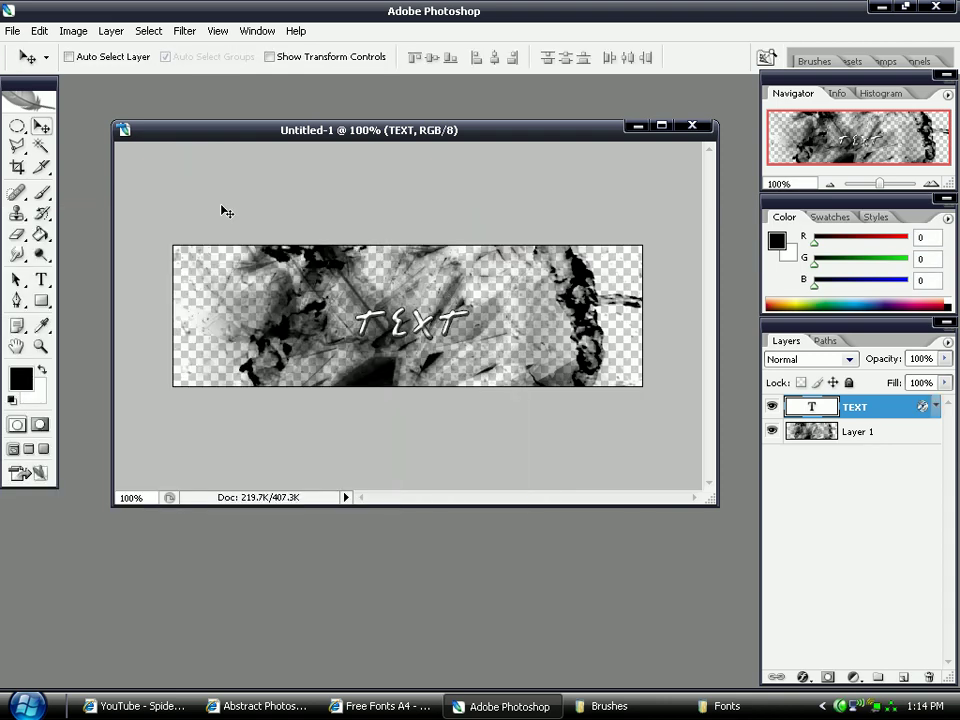